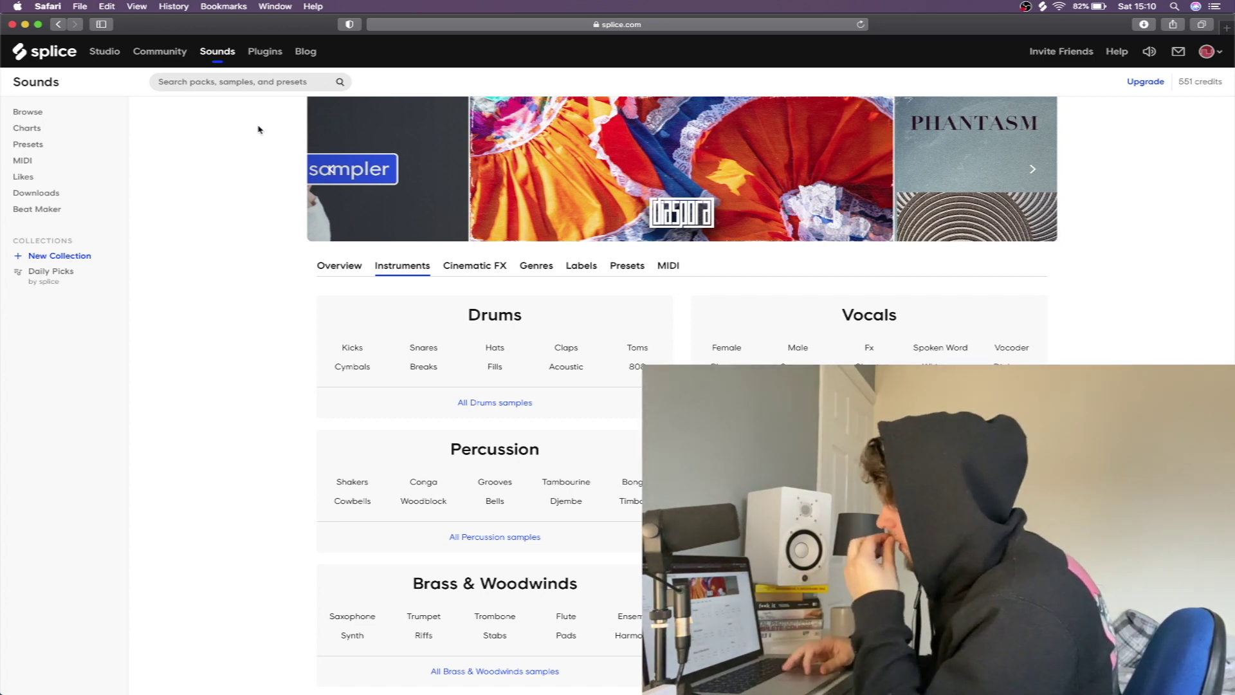
# Search Splice for 'lofi', browse the packs and preview a sample from the results
pyautogui.write('lofi')
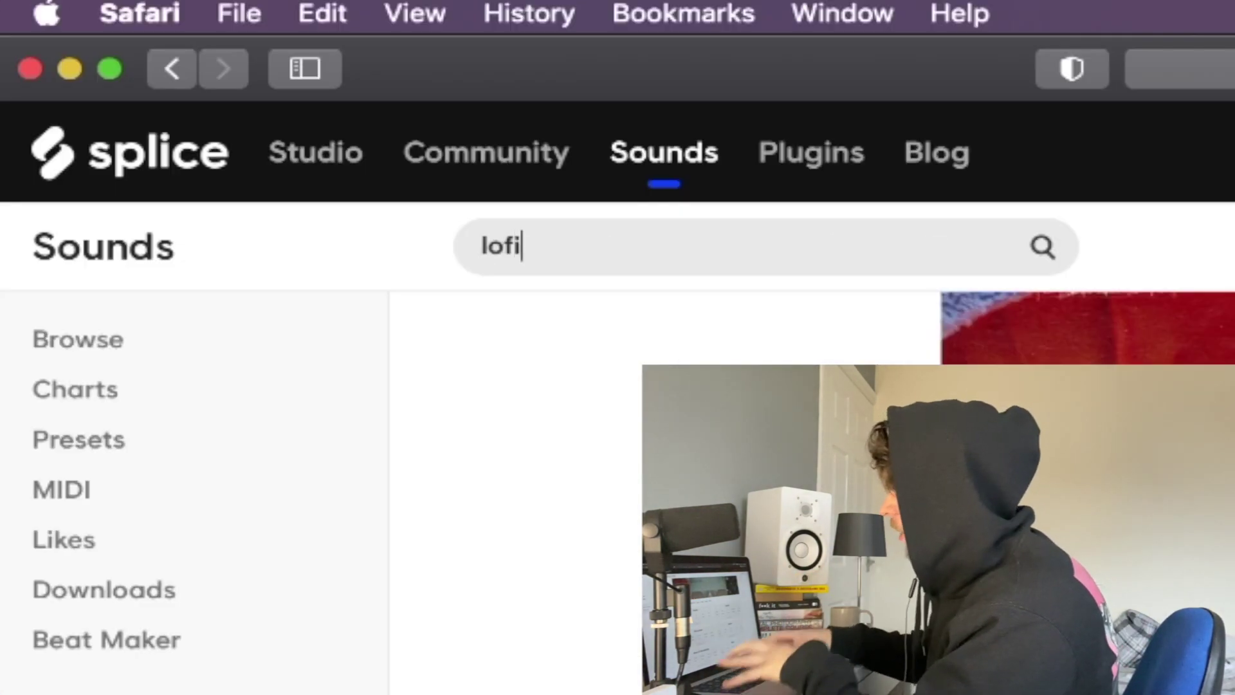
pyautogui.press('Return')
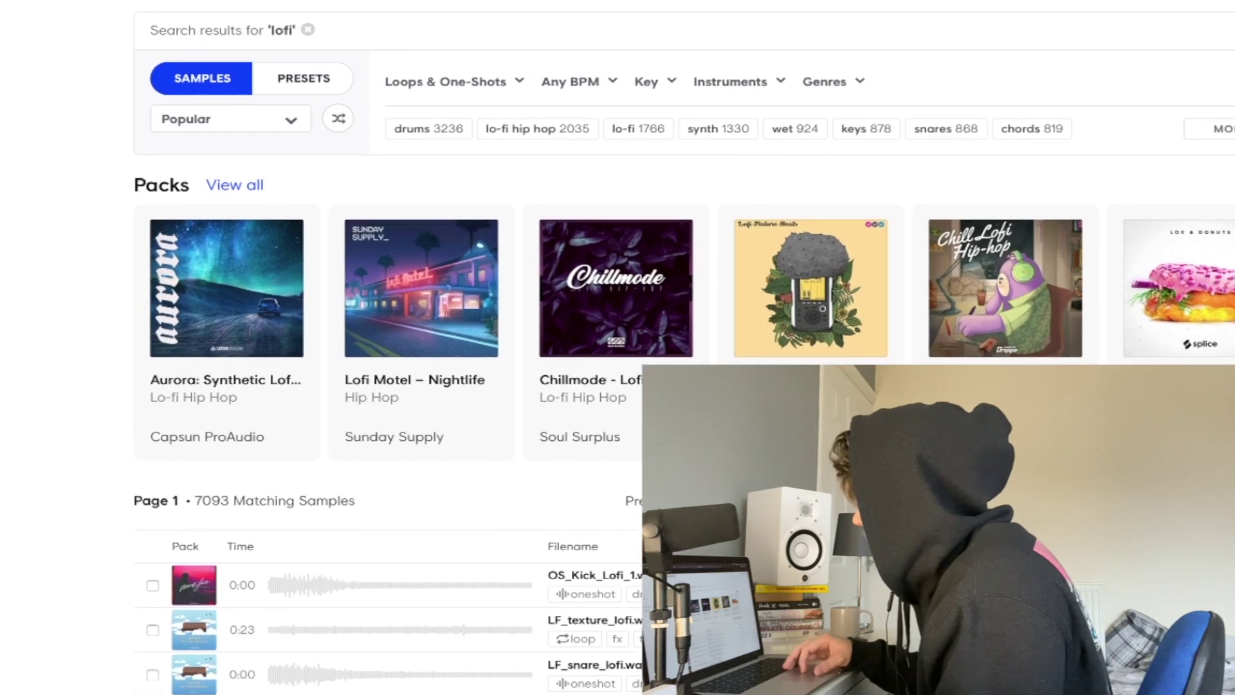
pyautogui.hscroll(5, 253, 360)
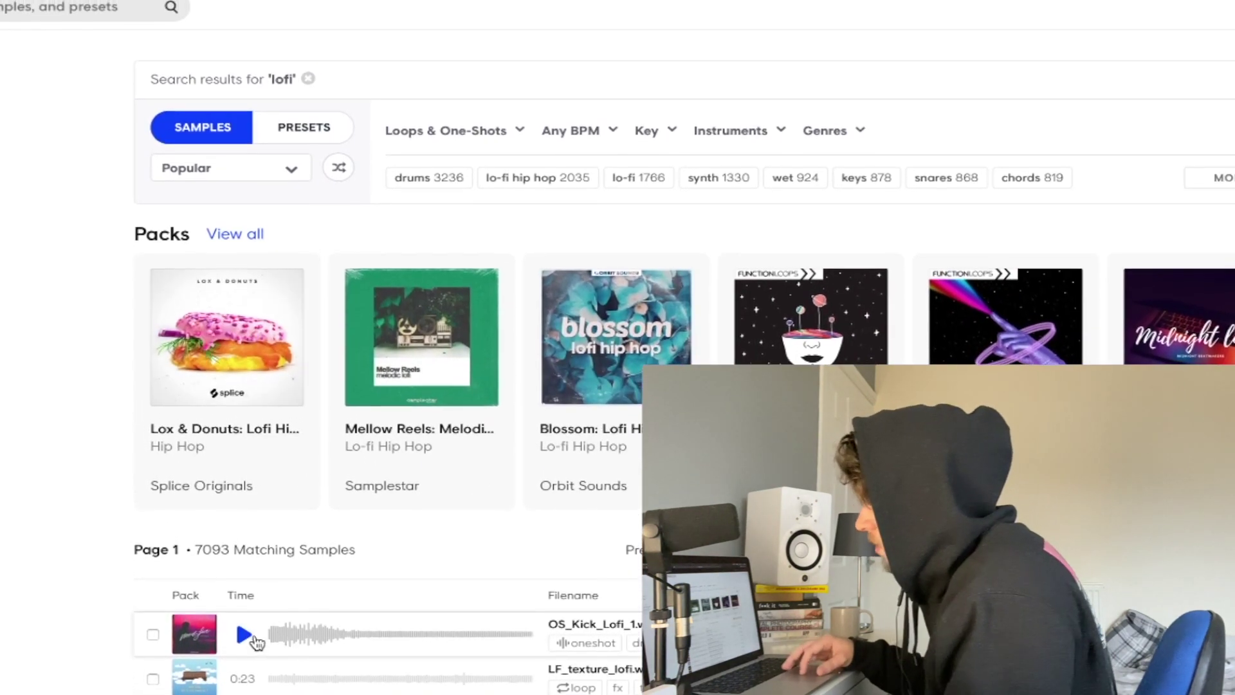
pyautogui.click(386, 611)
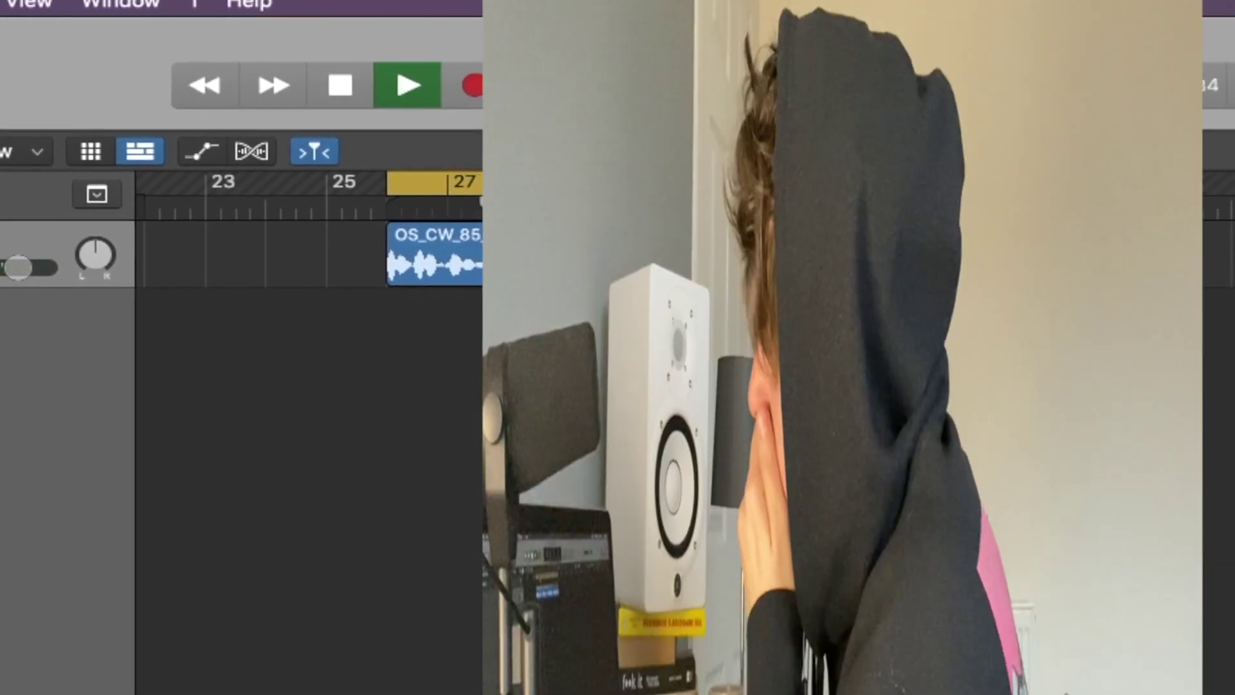
# Stop playback and delete the guitar-chords region from the arrangement
pyautogui.press('space')
pyautogui.click(450, 201)
pyautogui.press('Delete')
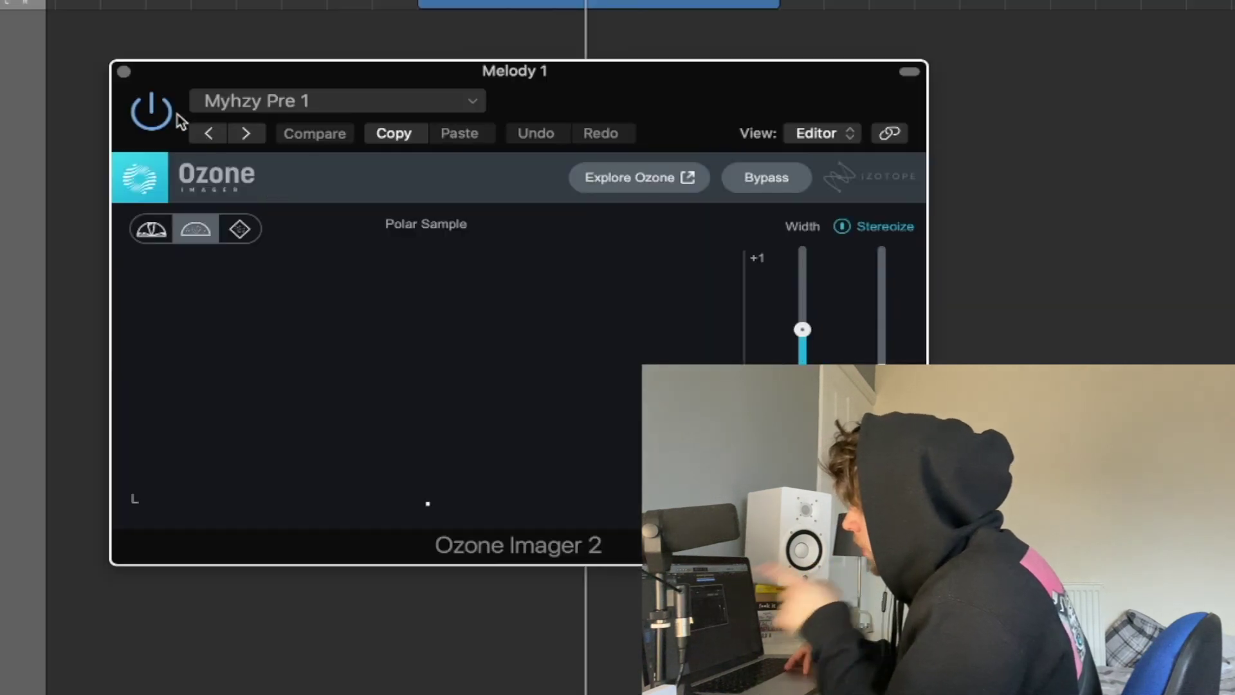
# Close the Ozone Imager 2 plugin window on the Melody 1 track
pyautogui.click(123, 71)
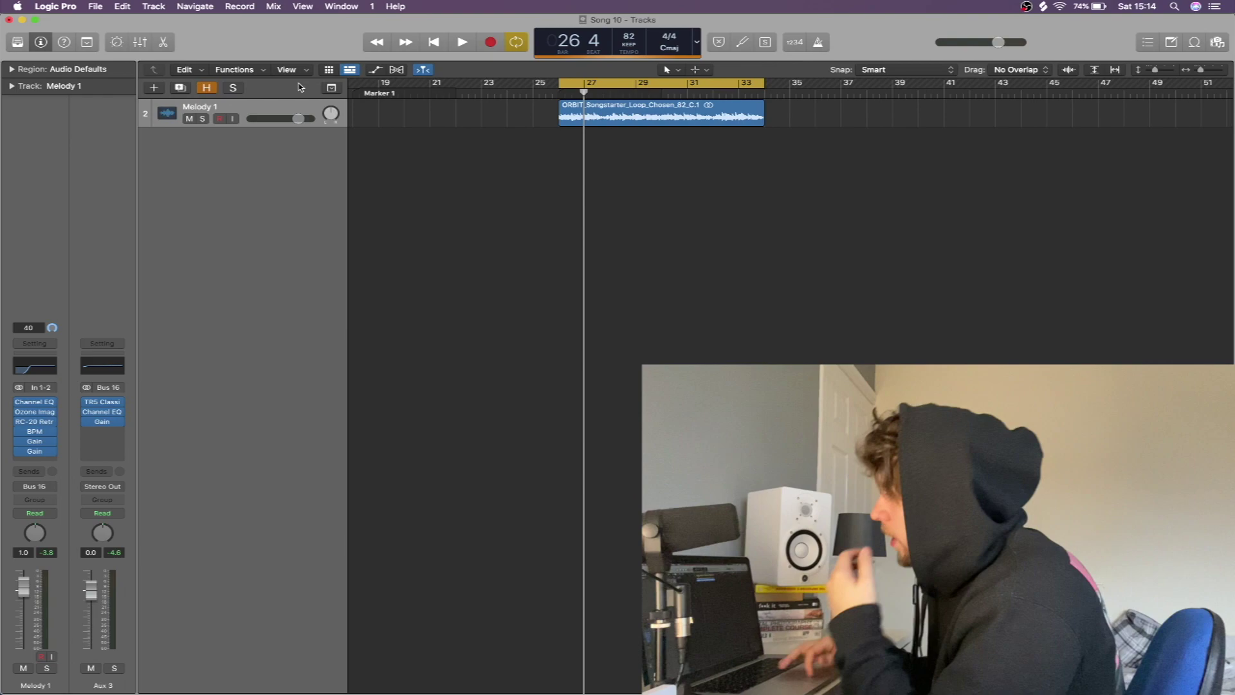
# Add a Boesendorfer Grand Piano track with its Transposer scale set to Major
pyautogui.click(155, 88)
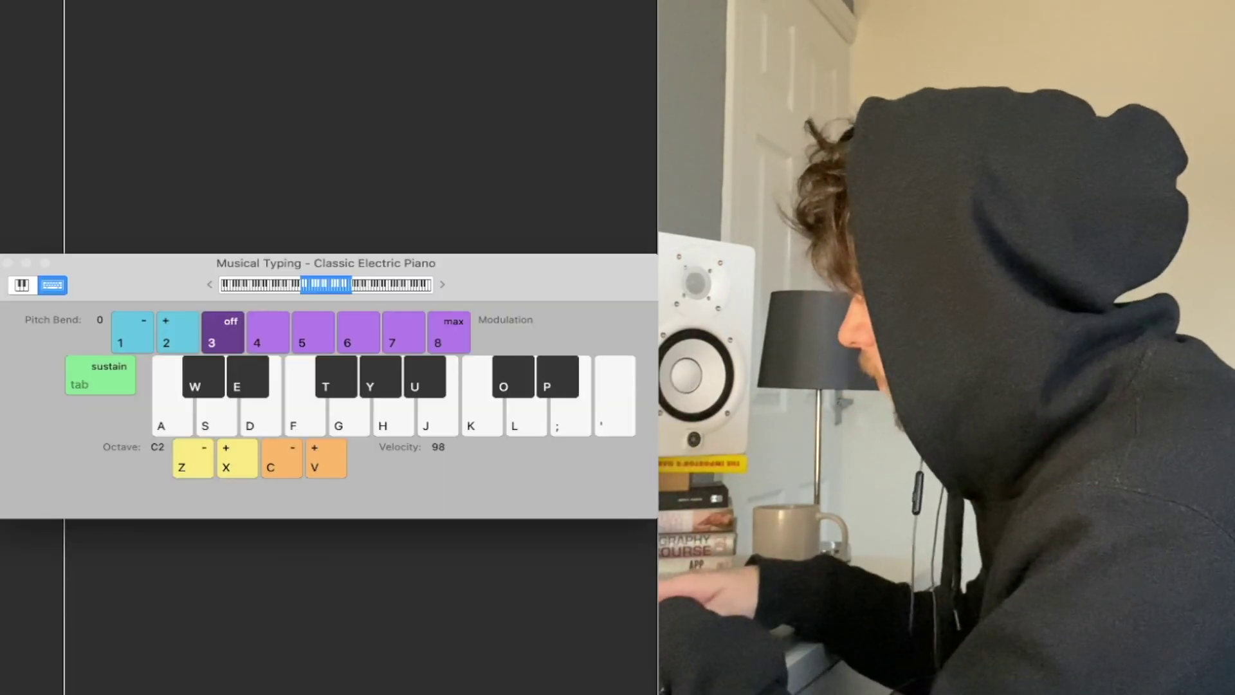
pyautogui.press('x')
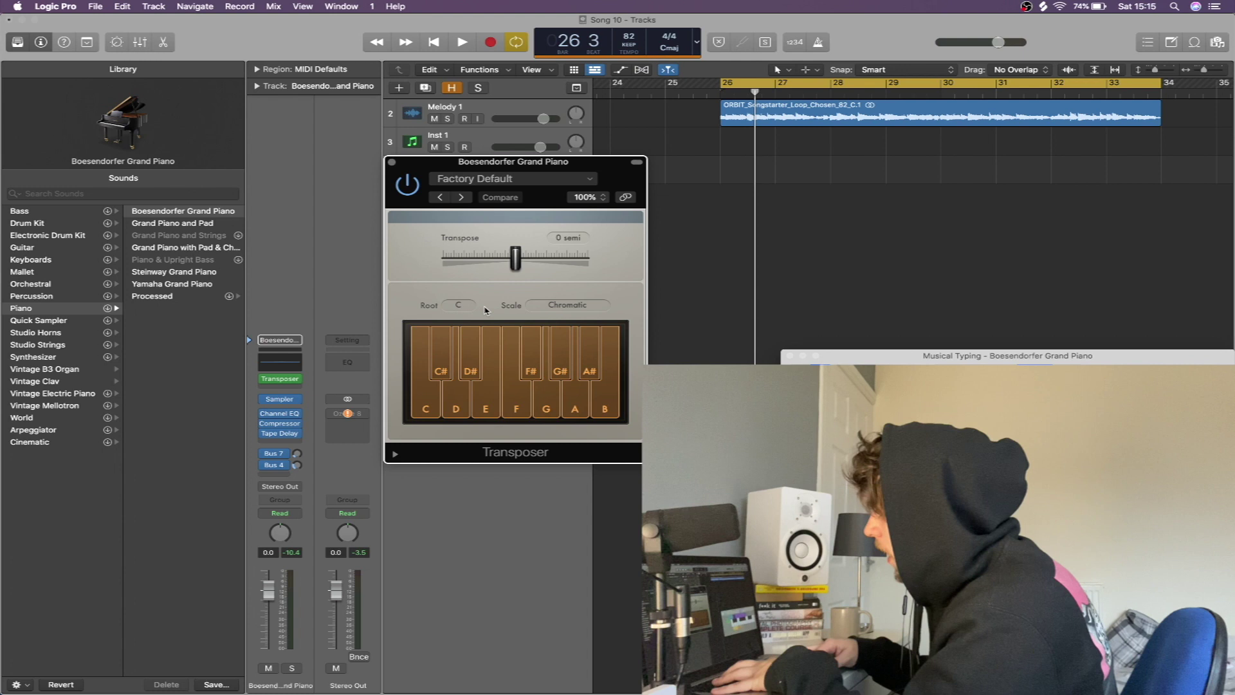
pyautogui.click(578, 307)
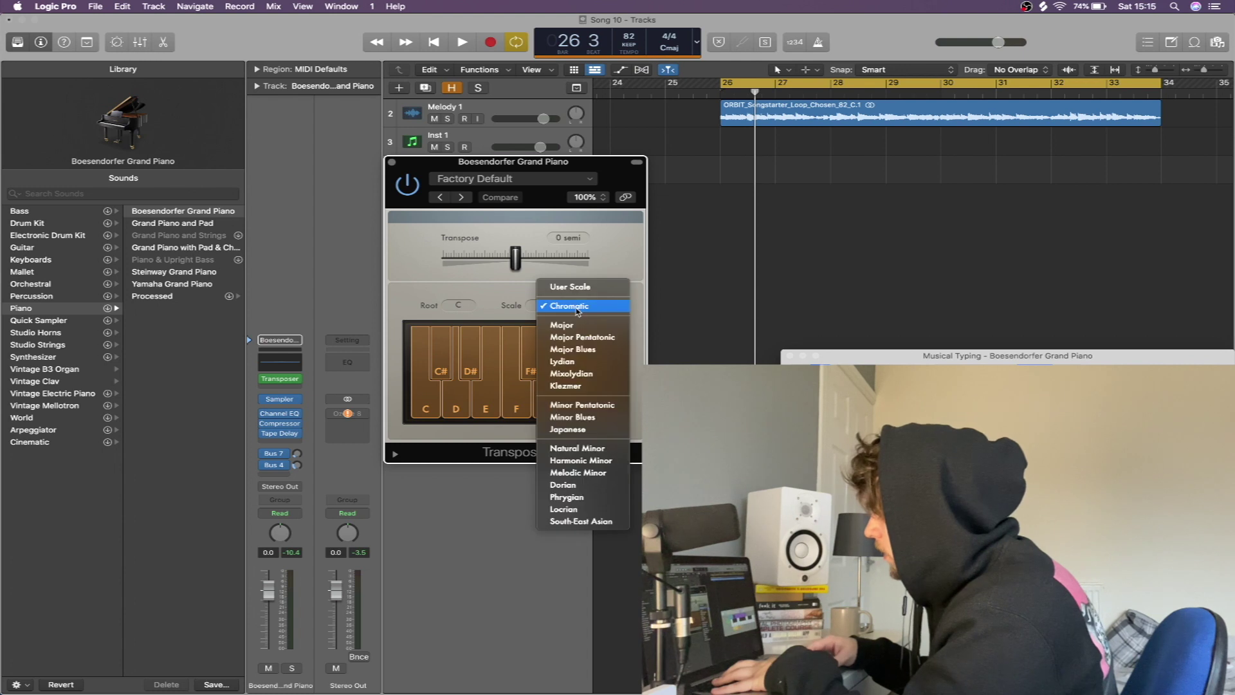
pyautogui.click(392, 162)
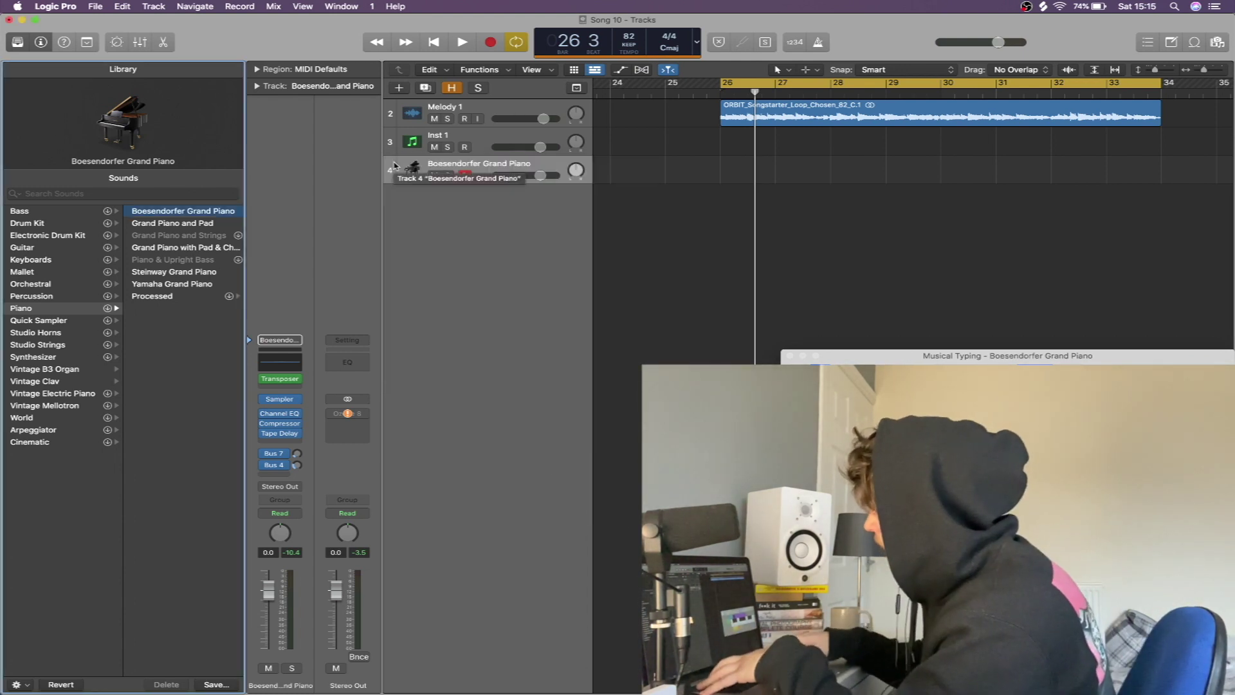
# Record a piano melody from bar 26 with Musical Typing and play it back
pyautogui.press('r')
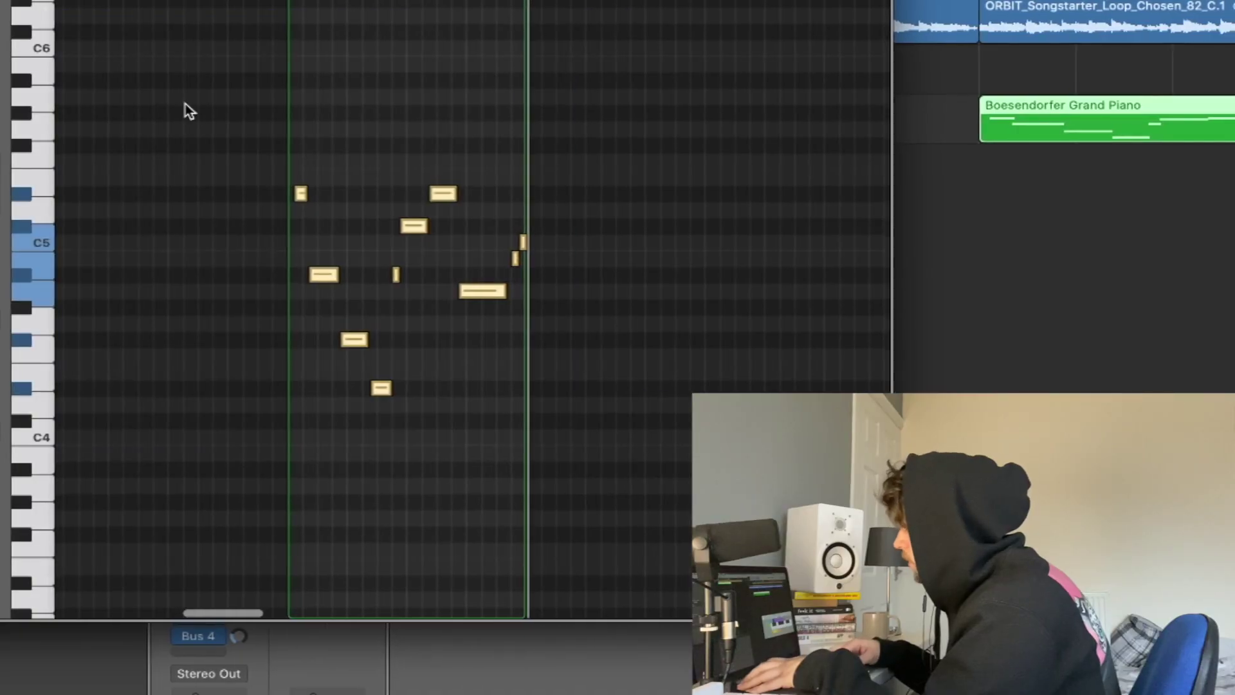
pyautogui.press('space')
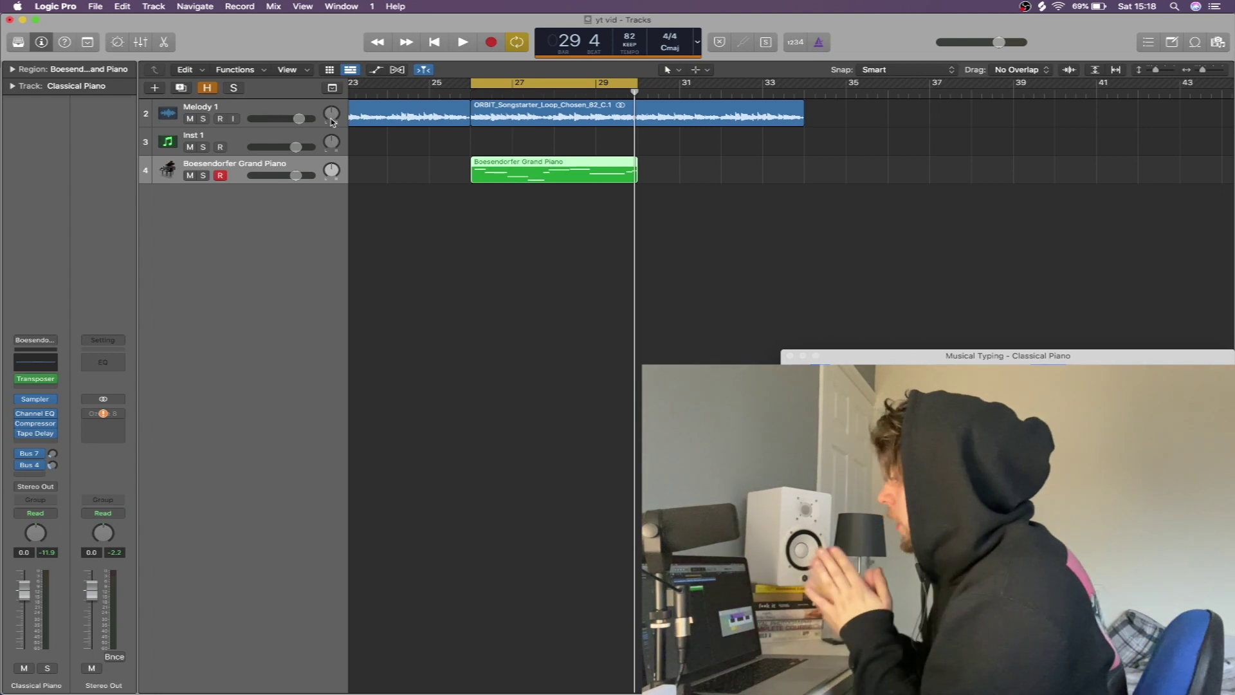
# Create a new audio track
pyautogui.click(153, 88)
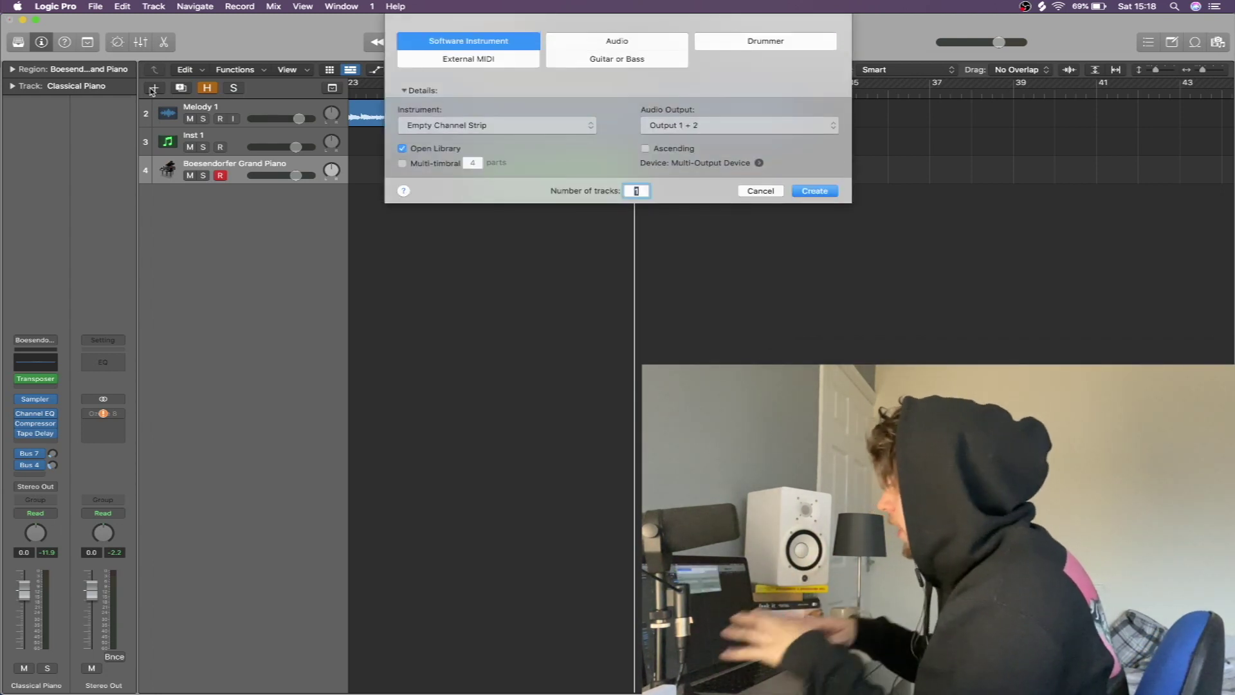
pyautogui.click(618, 41)
pyautogui.click(815, 191)
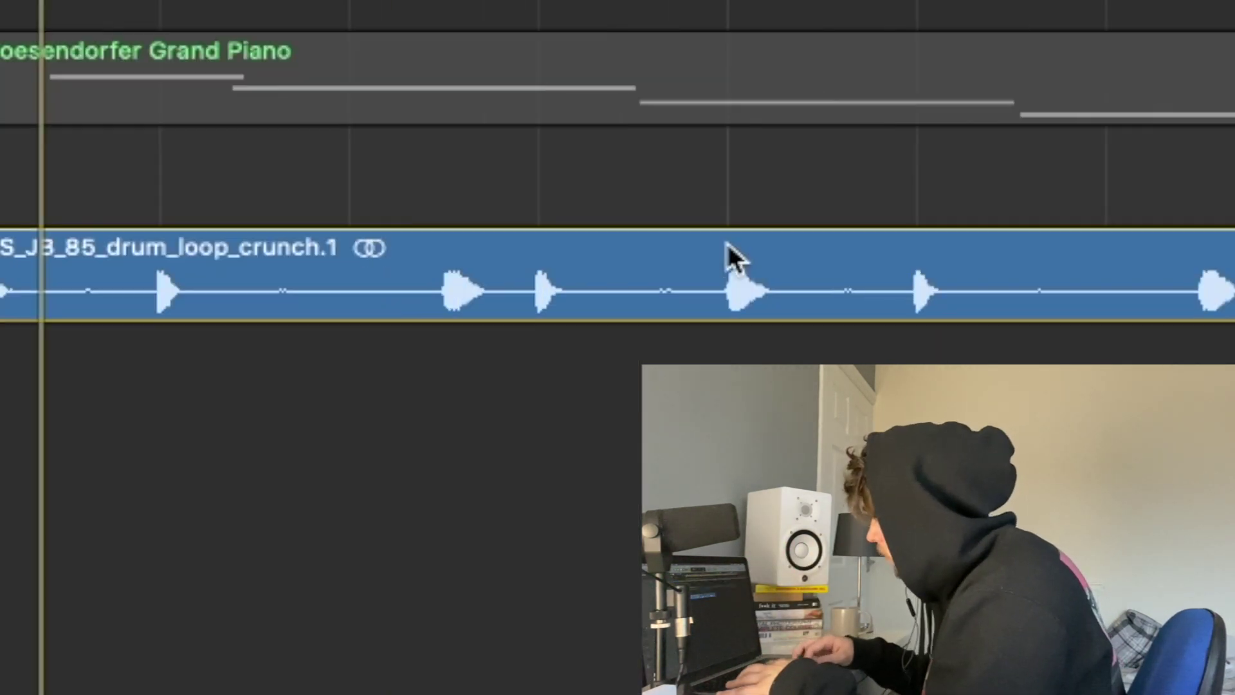
# Place the SS_JB_85_drum_loop_crunch loop at bar 26 and repeat it once with Cmd+R
pyautogui.scroll(-3, 676, 257)
pyautogui.scroll(-3, 627, 286)
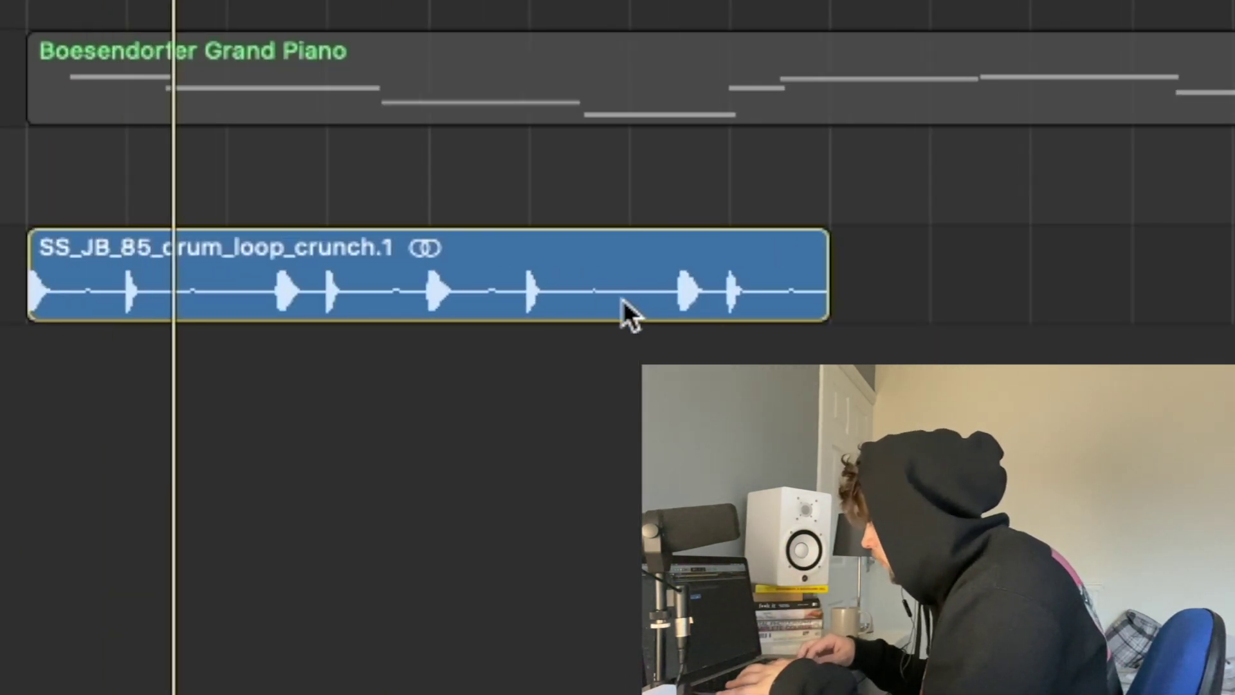
pyautogui.scroll(-3, 623, 299)
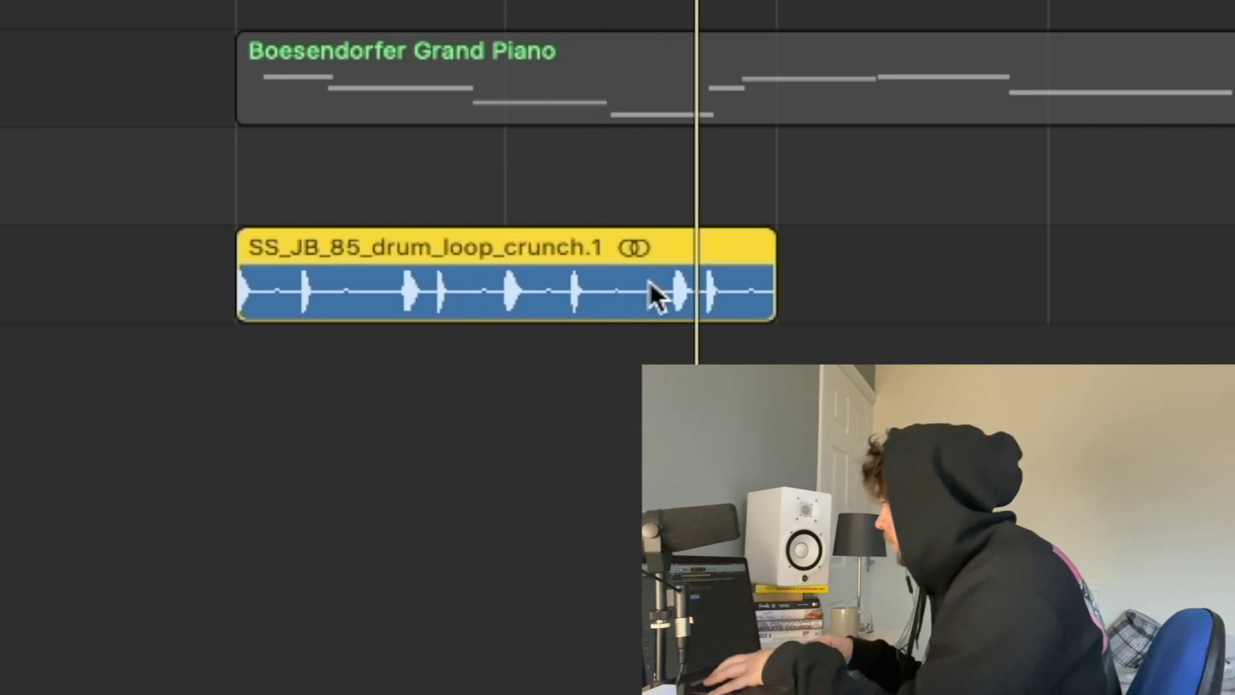
pyautogui.press('super+r')
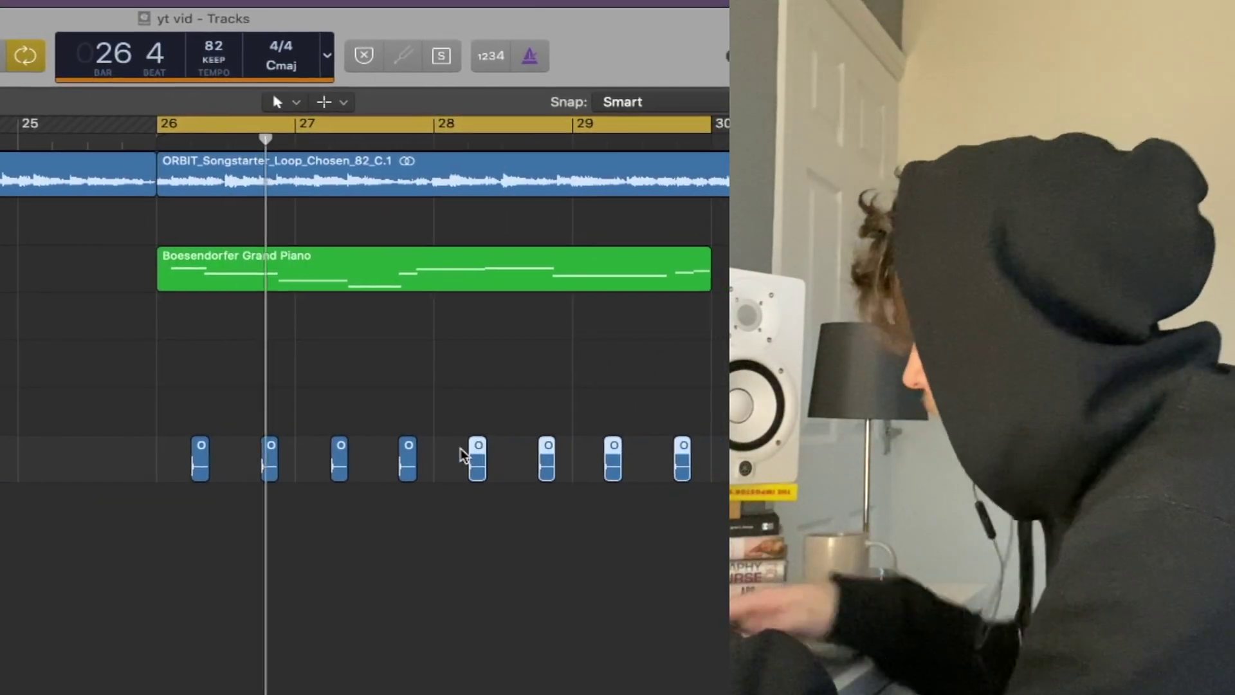
# Delete the last four snare hits and place the ORBIT hi-hat loop and a kick sample at bar 26
pyautogui.press('Delete')
pyautogui.press('super+Right')
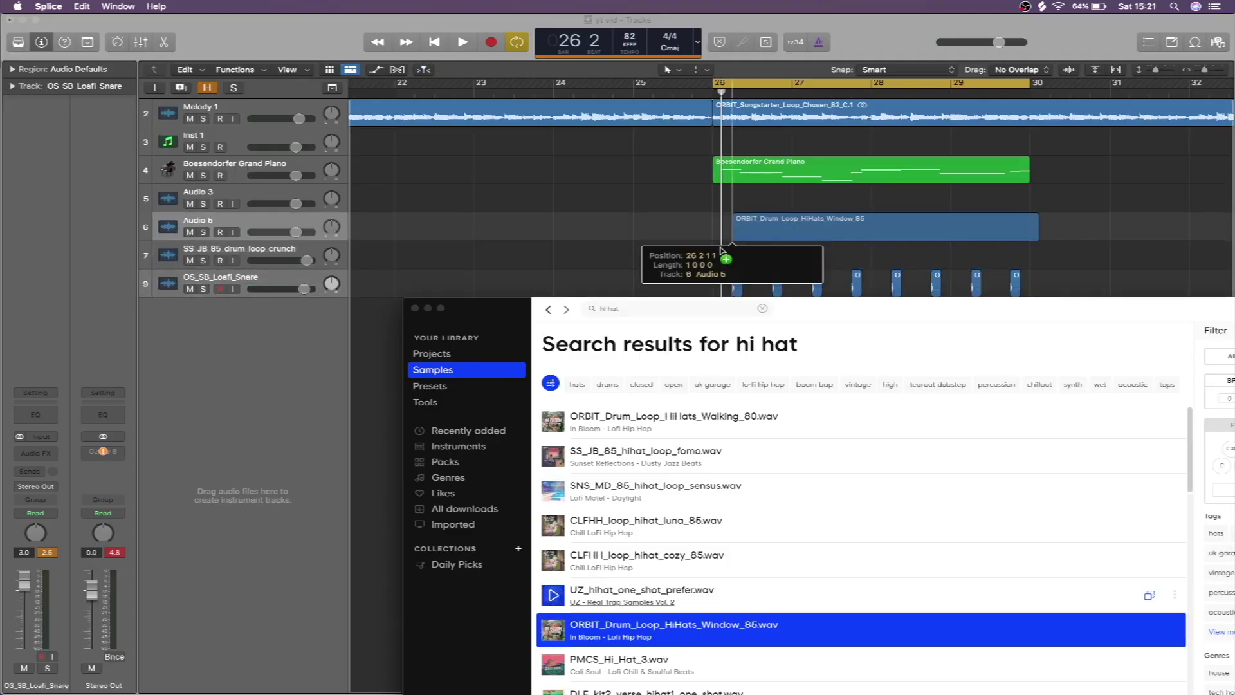
pyautogui.moveTo(707, 304); pyautogui.dragTo(717, 258)
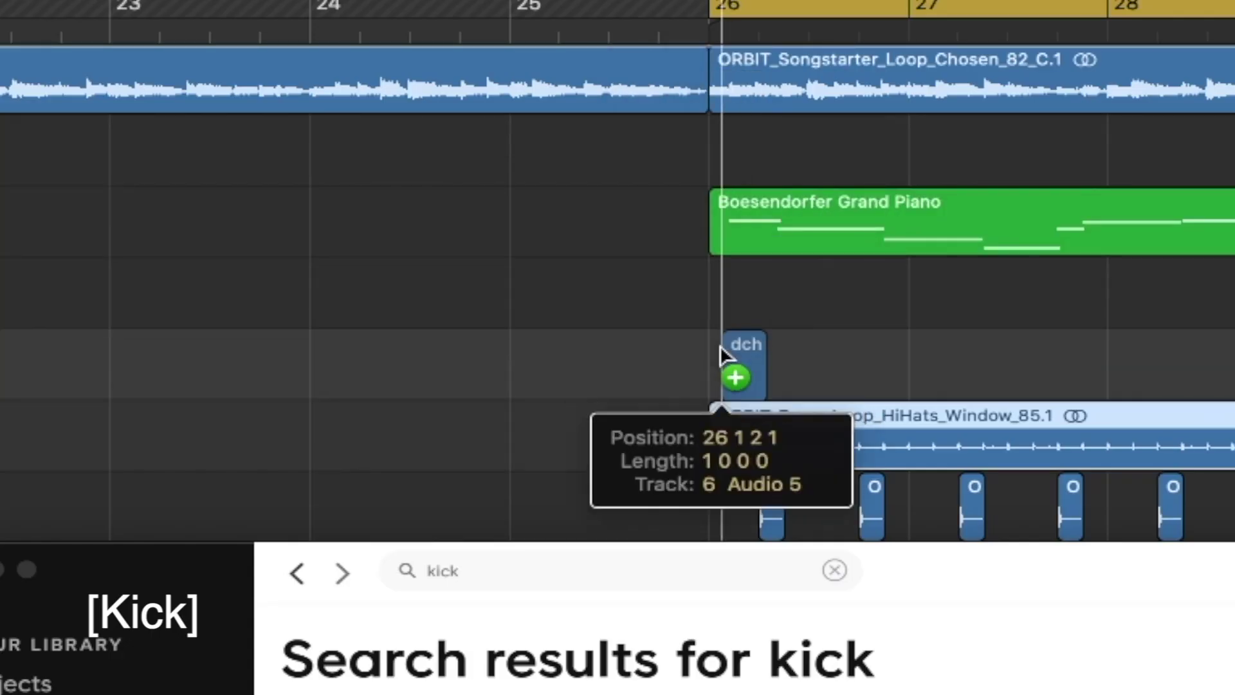
pyautogui.moveTo(612, 161); pyautogui.dragTo(708, 378)
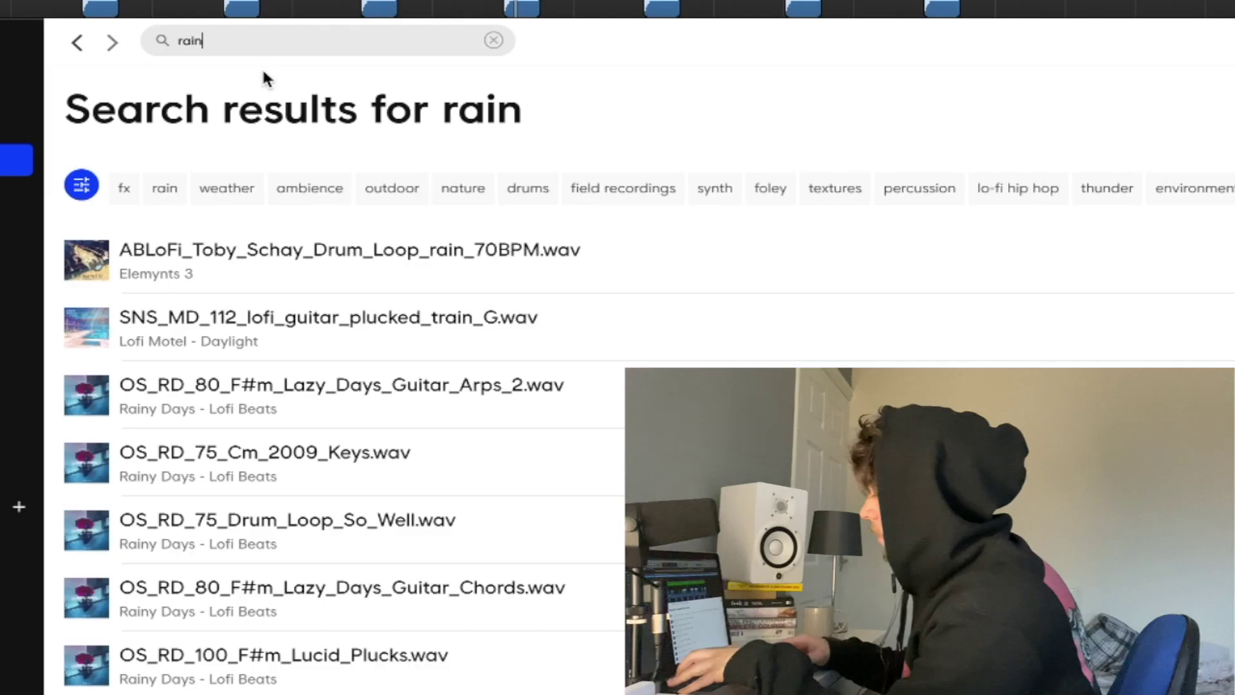
# Search Splice for rain samples and browse the results
pyautogui.write('ain')
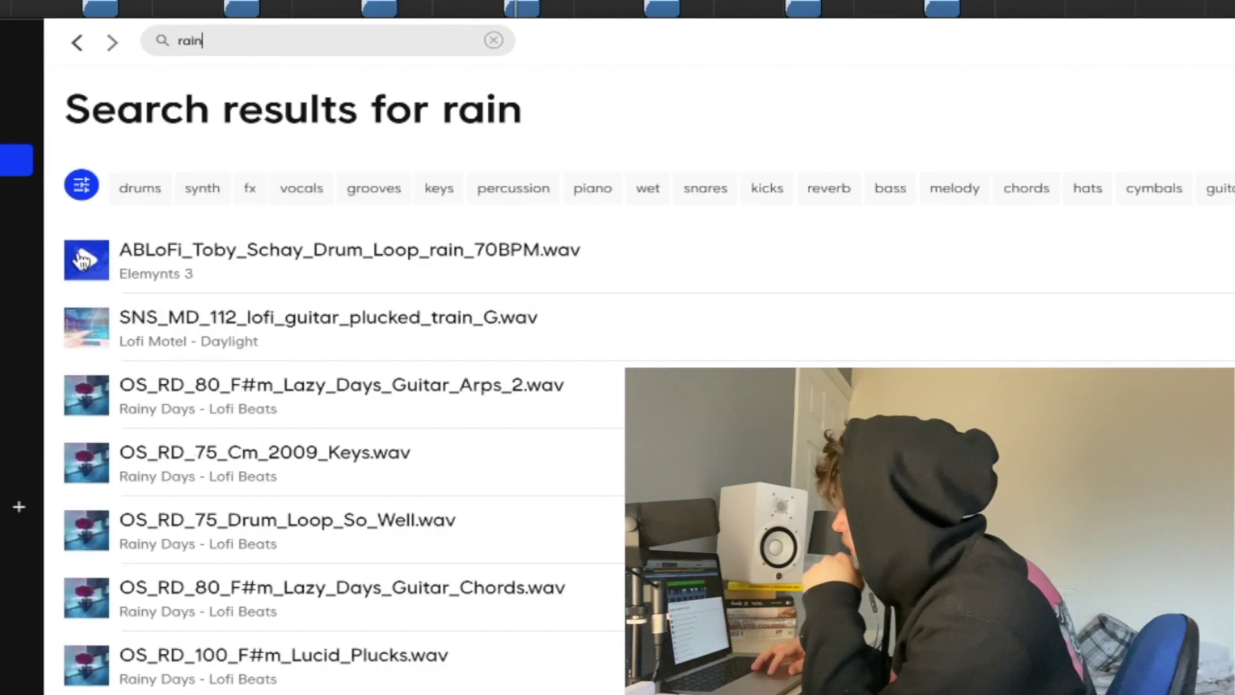
pyautogui.scroll(-5, 247, 277)
pyautogui.scroll(-2, 247, 277)
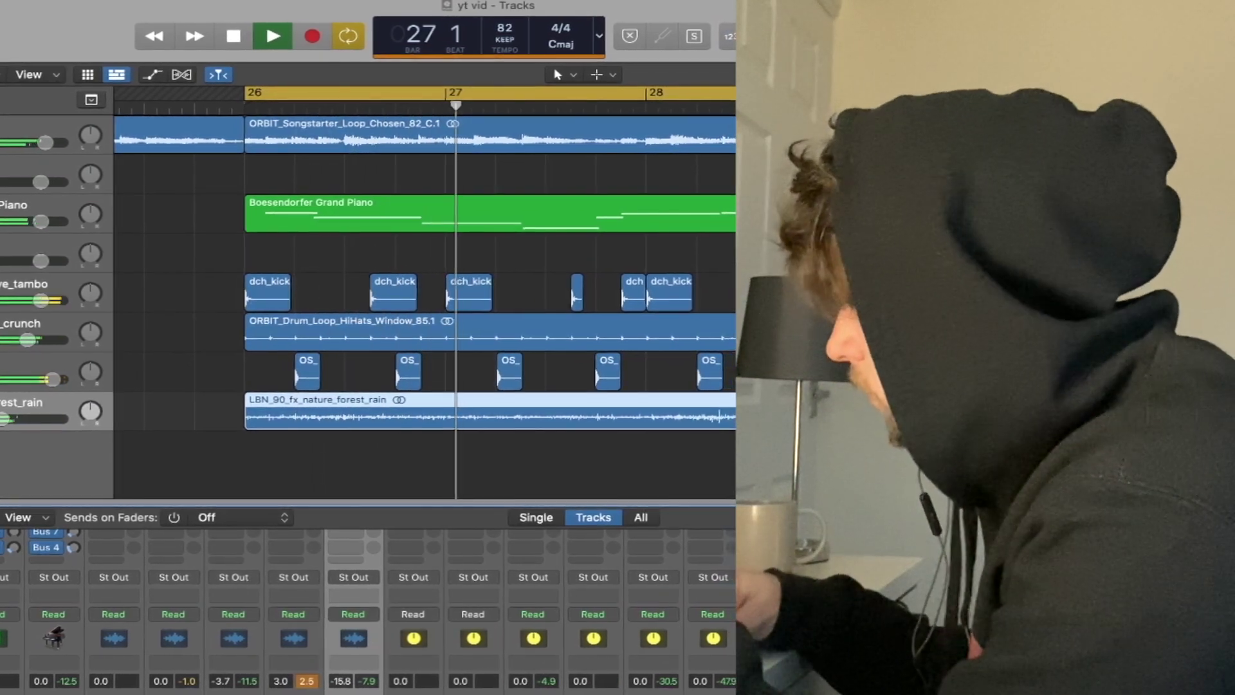
# Move the forest rain region to start near bar 23 and play the cycle from bar 25
pyautogui.press('x')
pyautogui.press('super+Left')
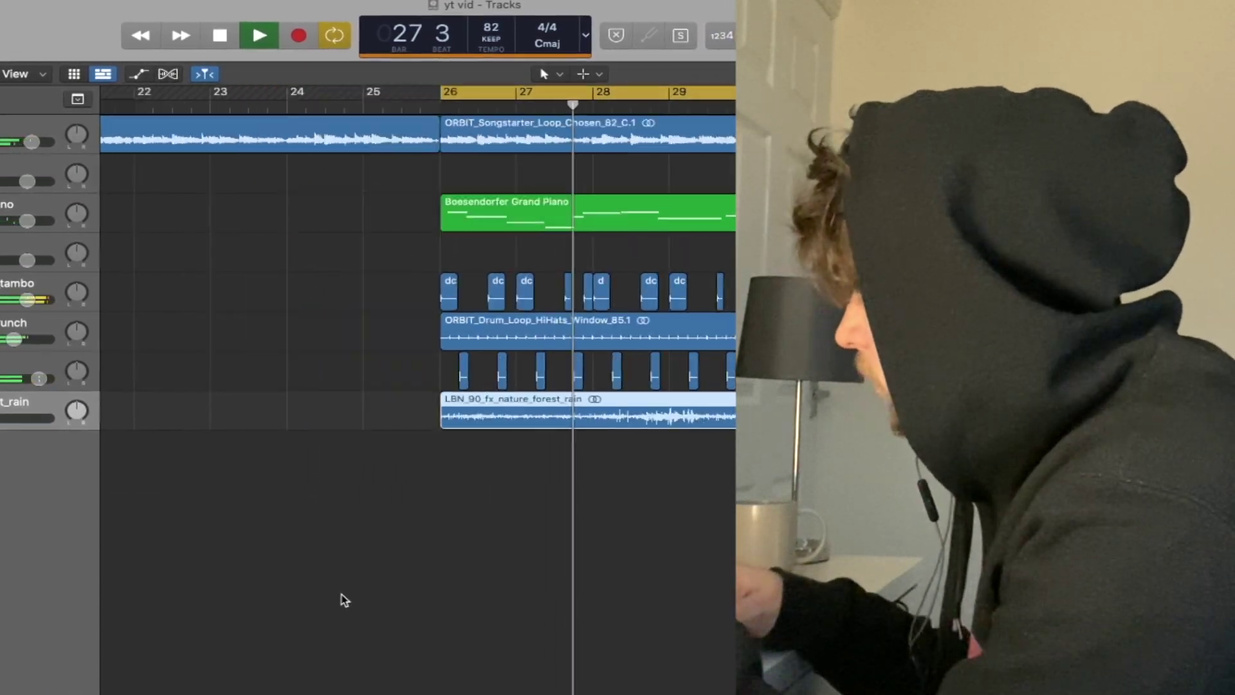
pyautogui.press('x')
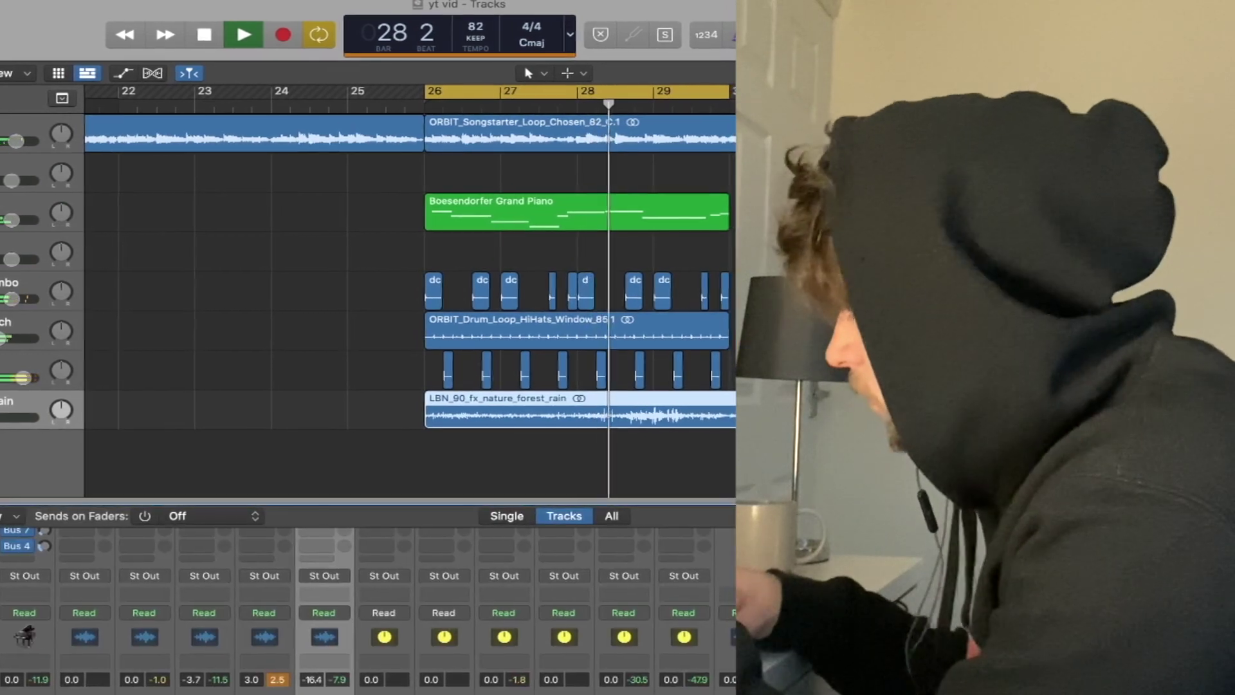
pyautogui.press('x')
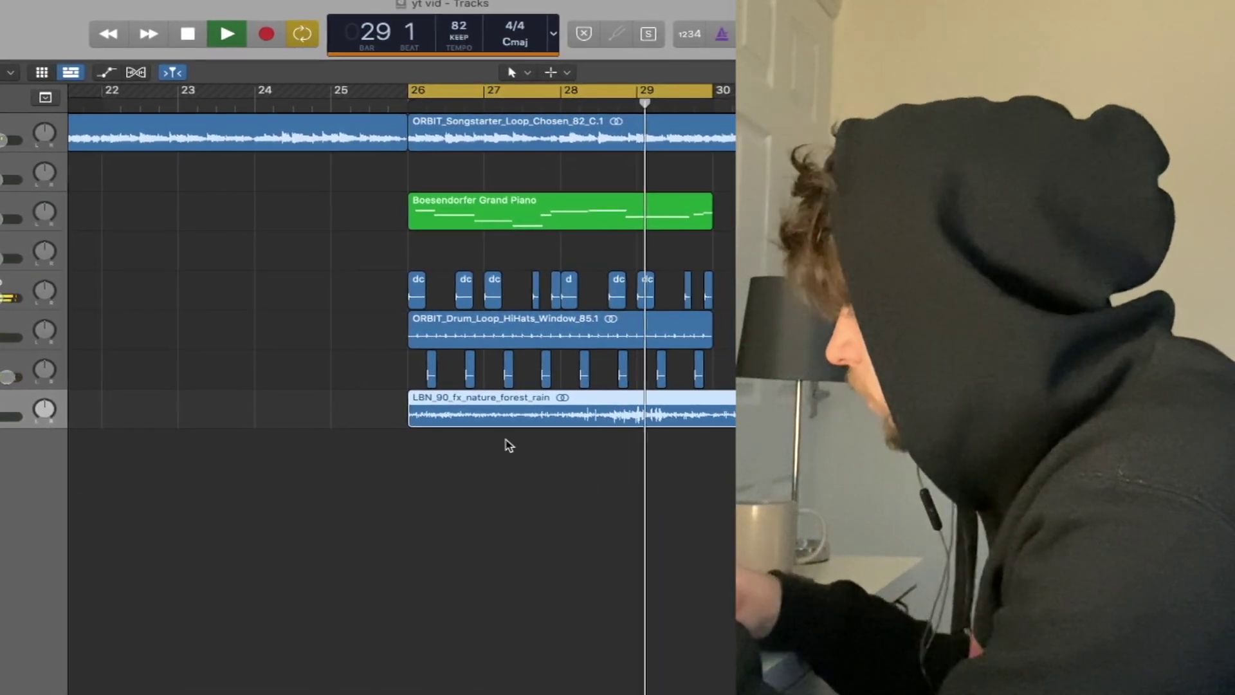
pyautogui.moveTo(478, 412); pyautogui.dragTo(249, 419)
pyautogui.press('space')
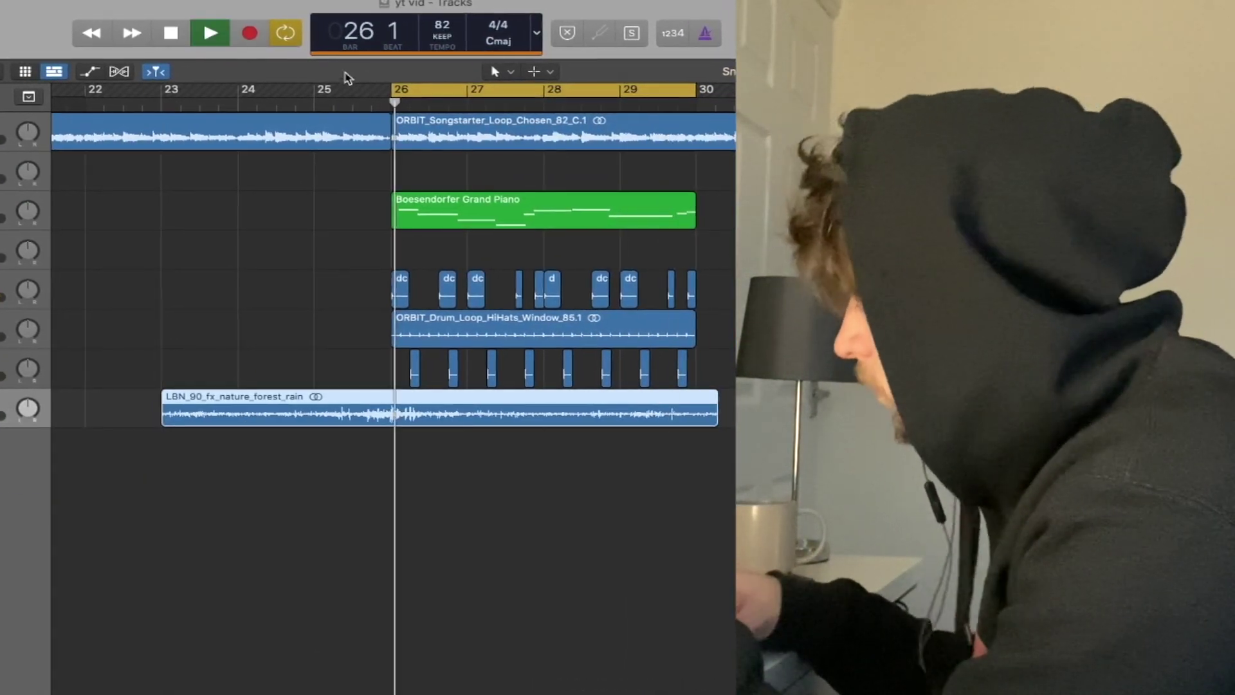
pyautogui.press('space')
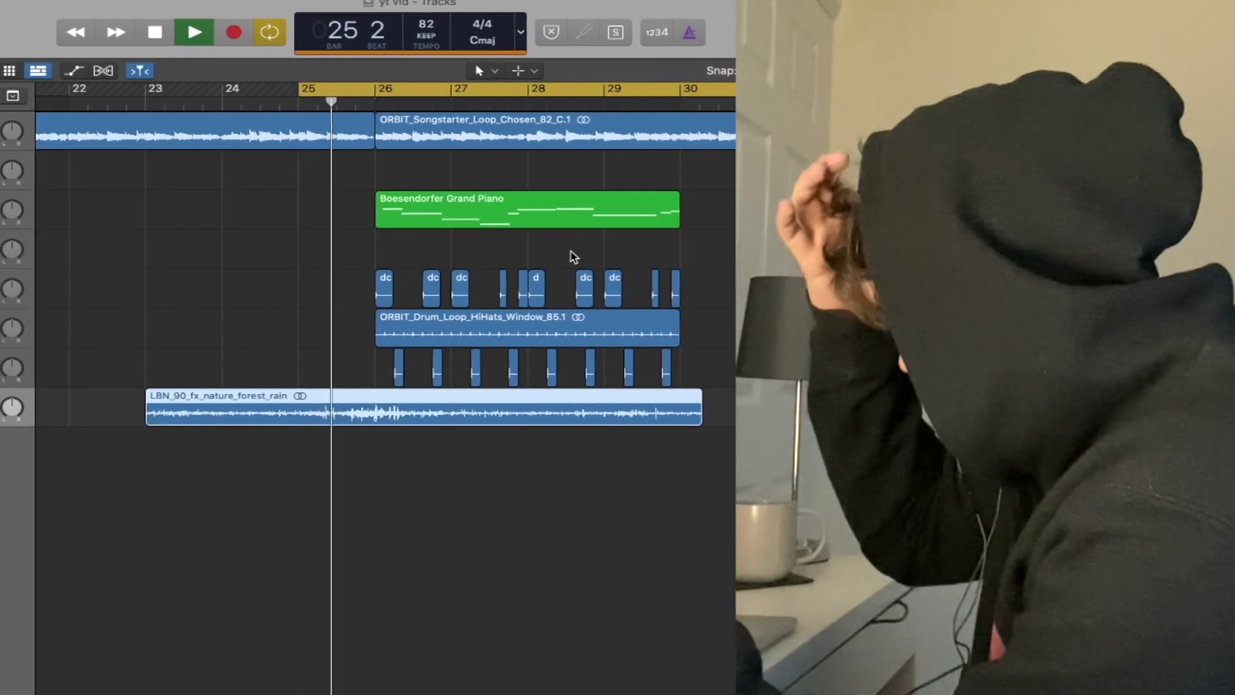
pyautogui.press('super+Right')
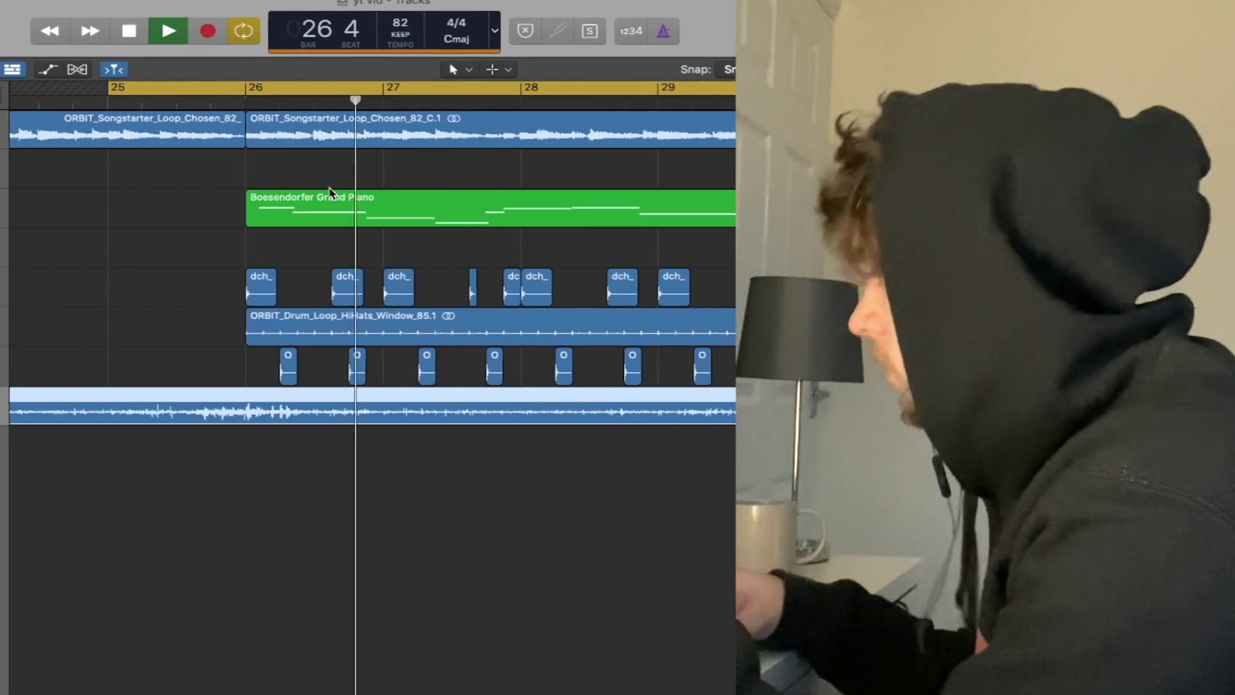
# Add a Software Instrument track for Liverpool Bass, entering the admin password to authorise the content install
pyautogui.press('x')
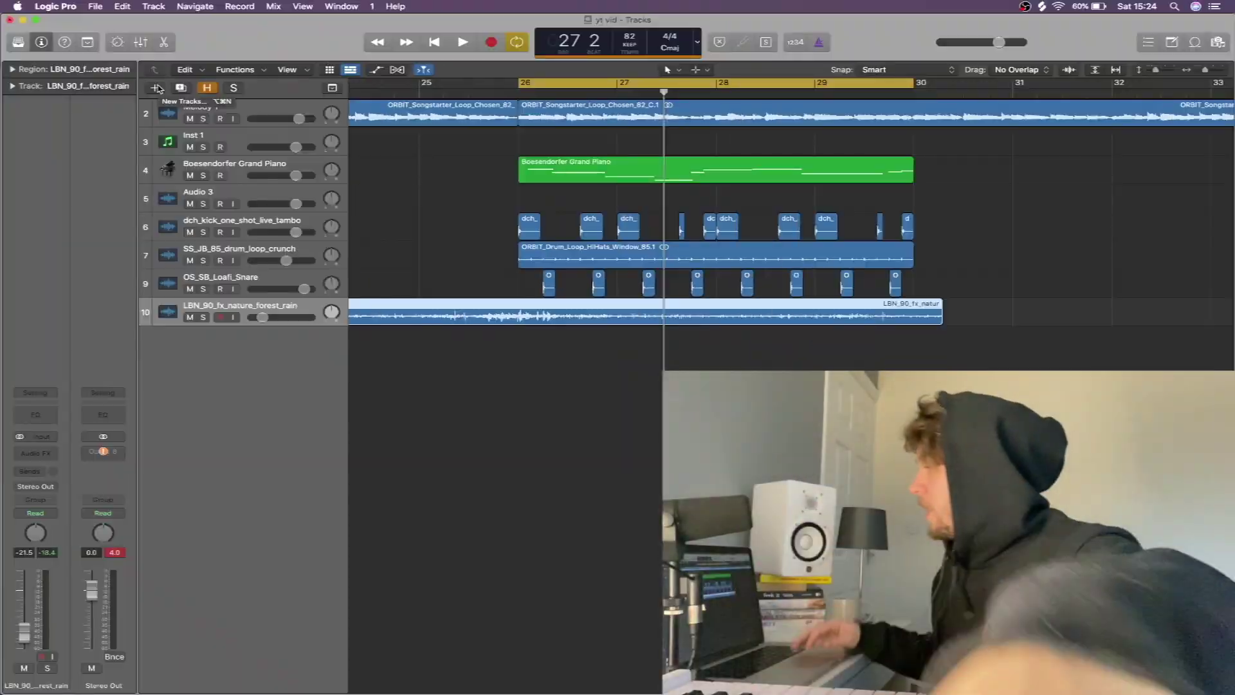
pyautogui.press('alt+super+n')
pyautogui.click(450, 40)
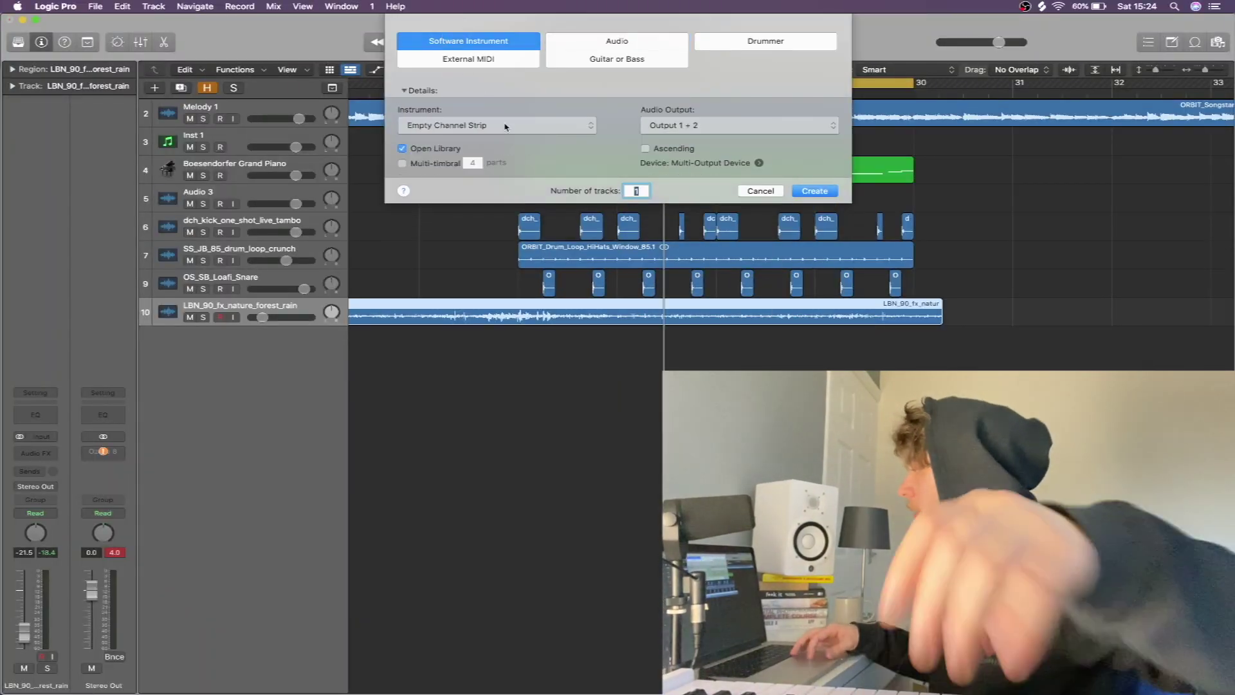
pyautogui.click(814, 222)
pyautogui.click(599, 233)
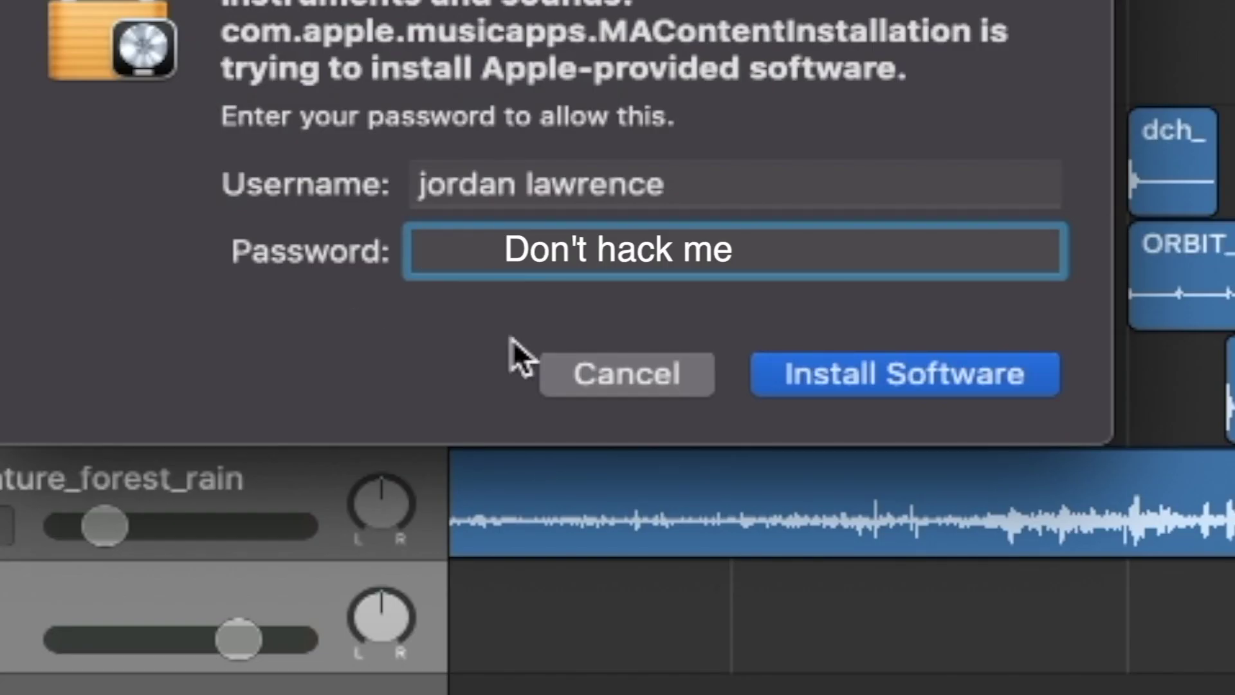
pyautogui.write('•')
pyautogui.write('••••')
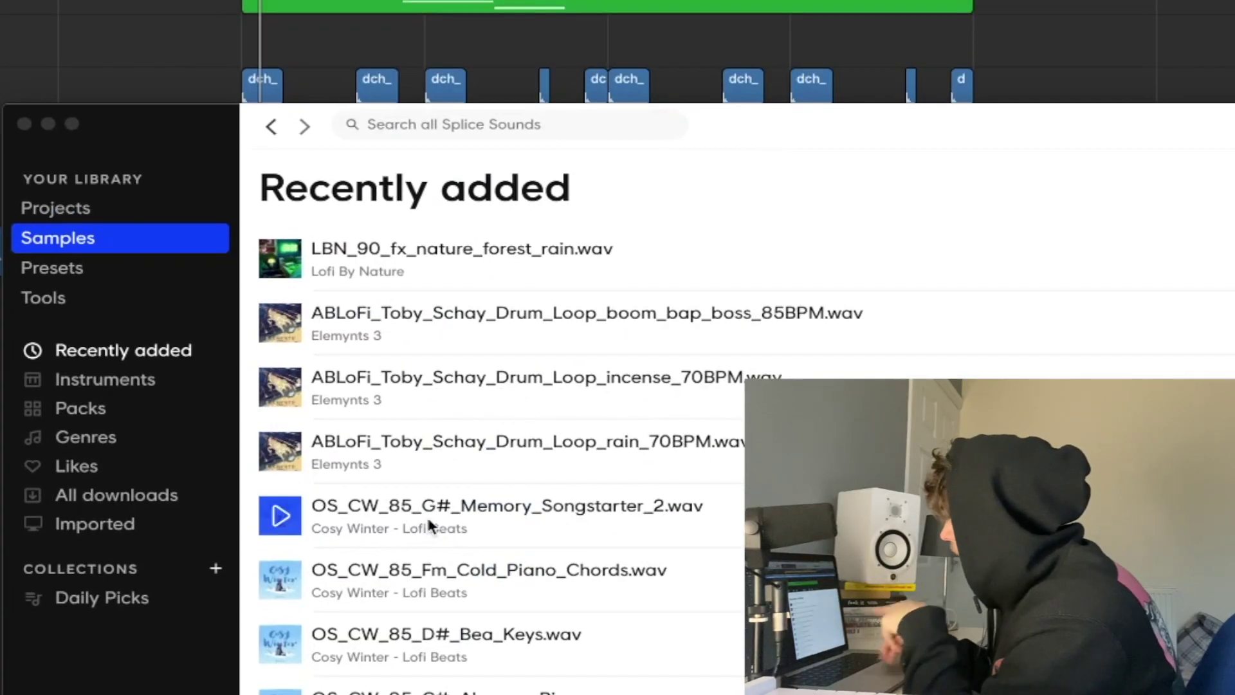
# Drag a short vocal sample from Splice onto a new track just before bar 26
pyautogui.scroll(-5, 426, 515)
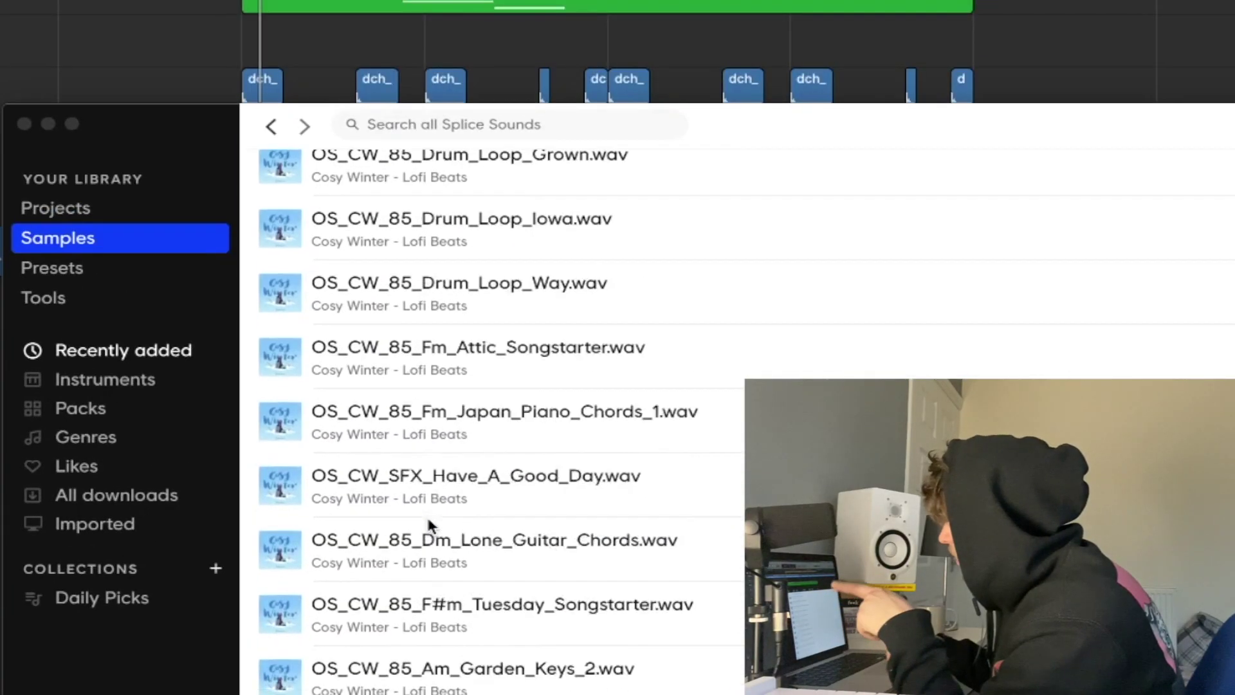
pyautogui.scroll(-5, 426, 515)
pyautogui.scroll(-1, 427, 519)
pyautogui.scroll(-3, 432, 421)
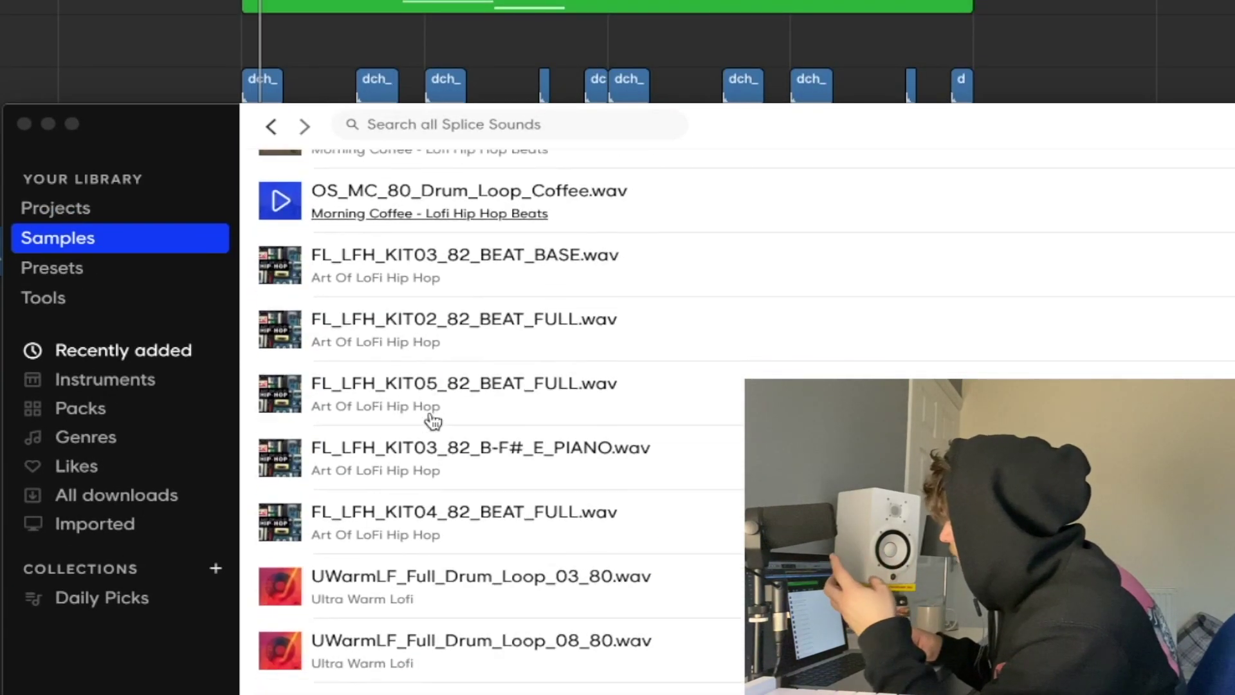
pyautogui.scroll(-4, 433, 422)
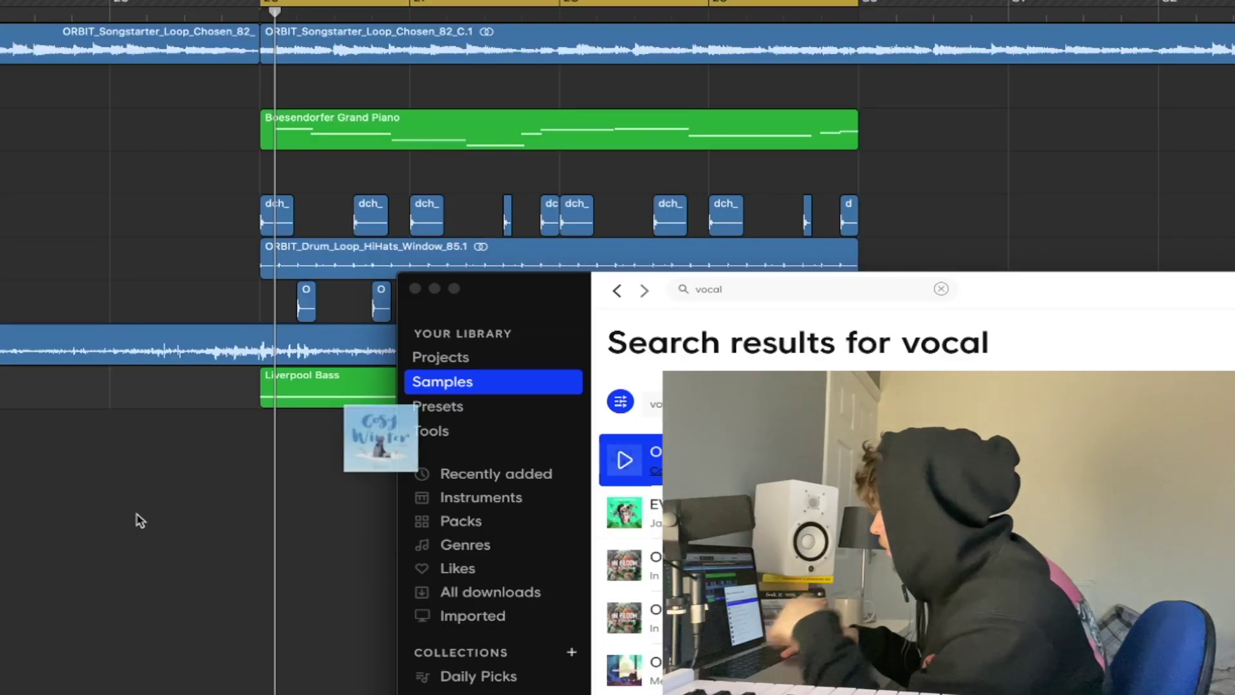
pyautogui.moveTo(140, 520); pyautogui.dragTo(196, 517)
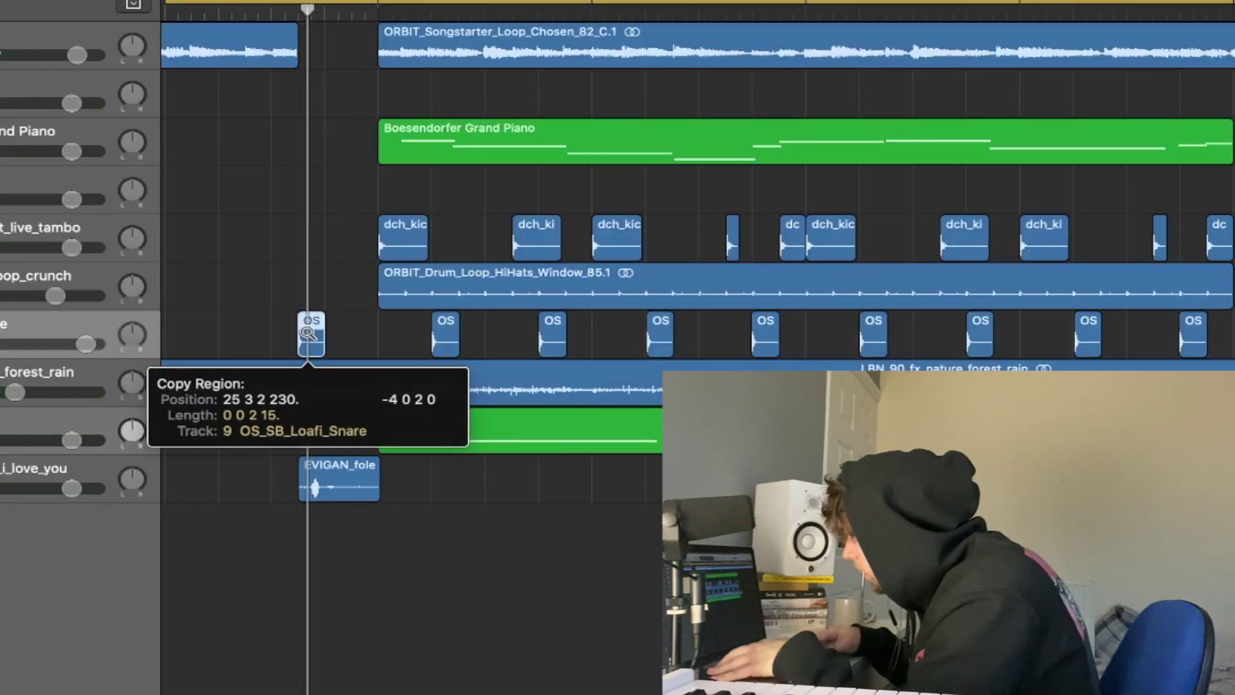
# Copy a snare hit to just before bar 26, start playback, and lengthen the early melody region
pyautogui.moveTo(308, 333); pyautogui.dragTo(308, 332)
pyautogui.press('space')
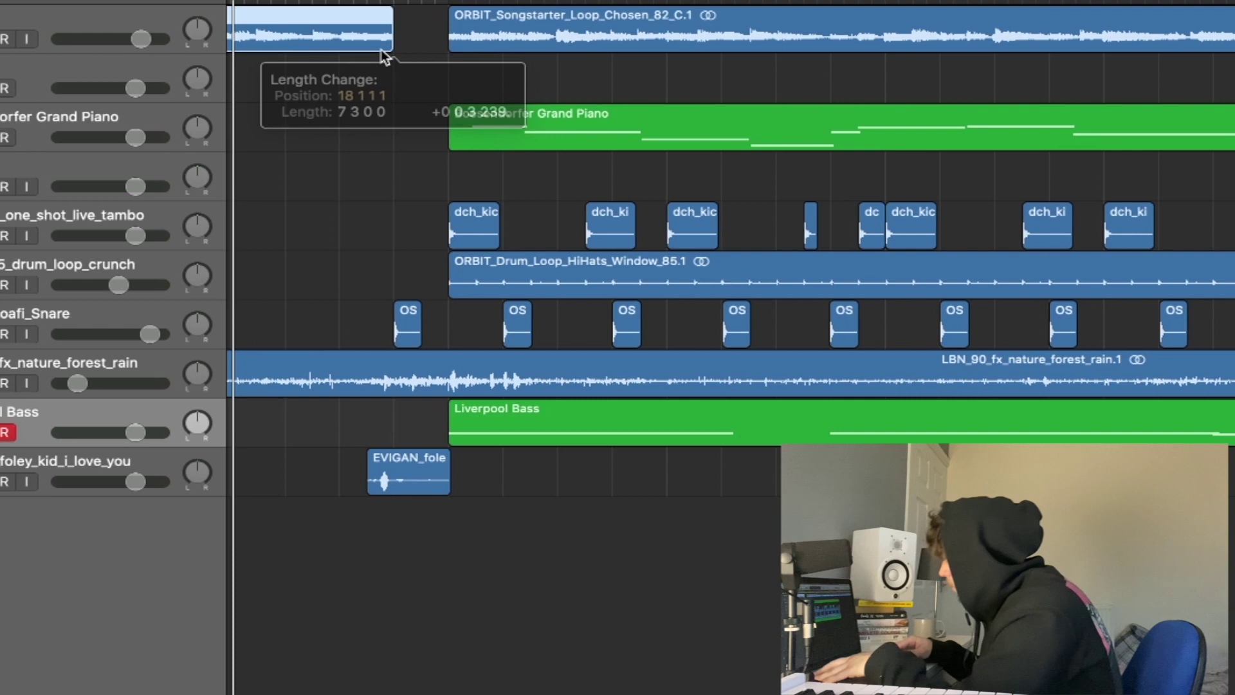
pyautogui.moveTo(298, 45); pyautogui.dragTo(323, 45)
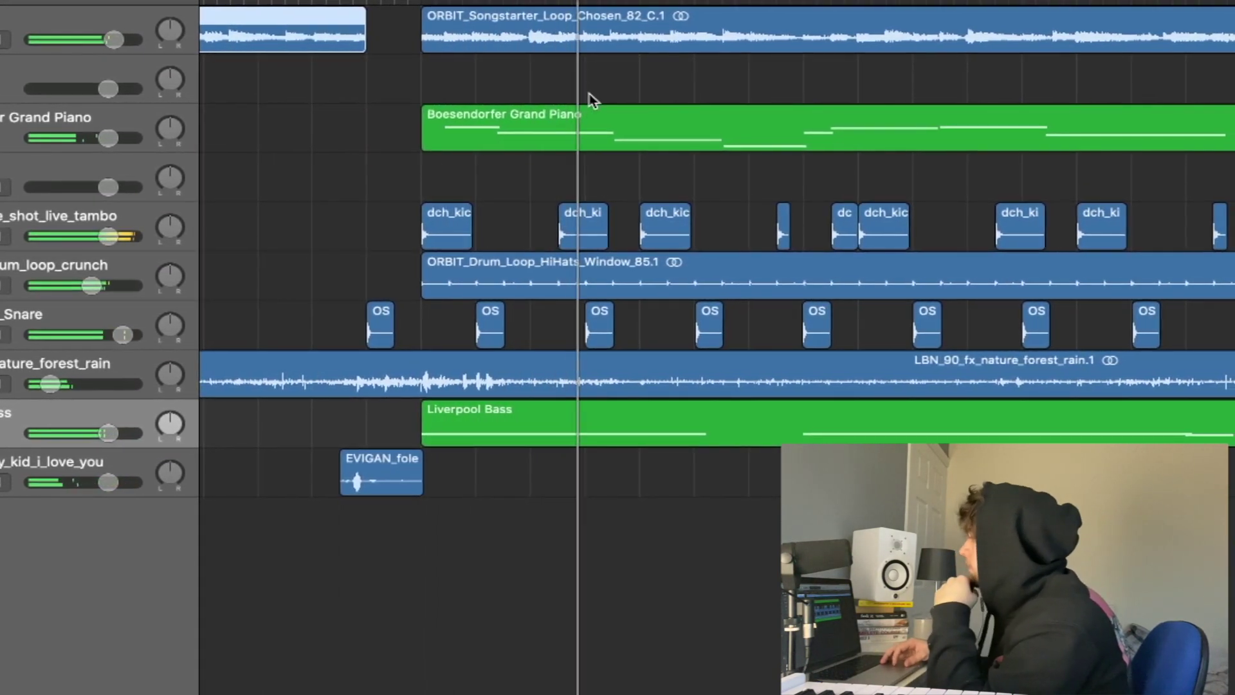
# Delete the Boesendorfer Grand Piano region from the opening, then select the Liverpool Bass region
pyautogui.click(580, 129)
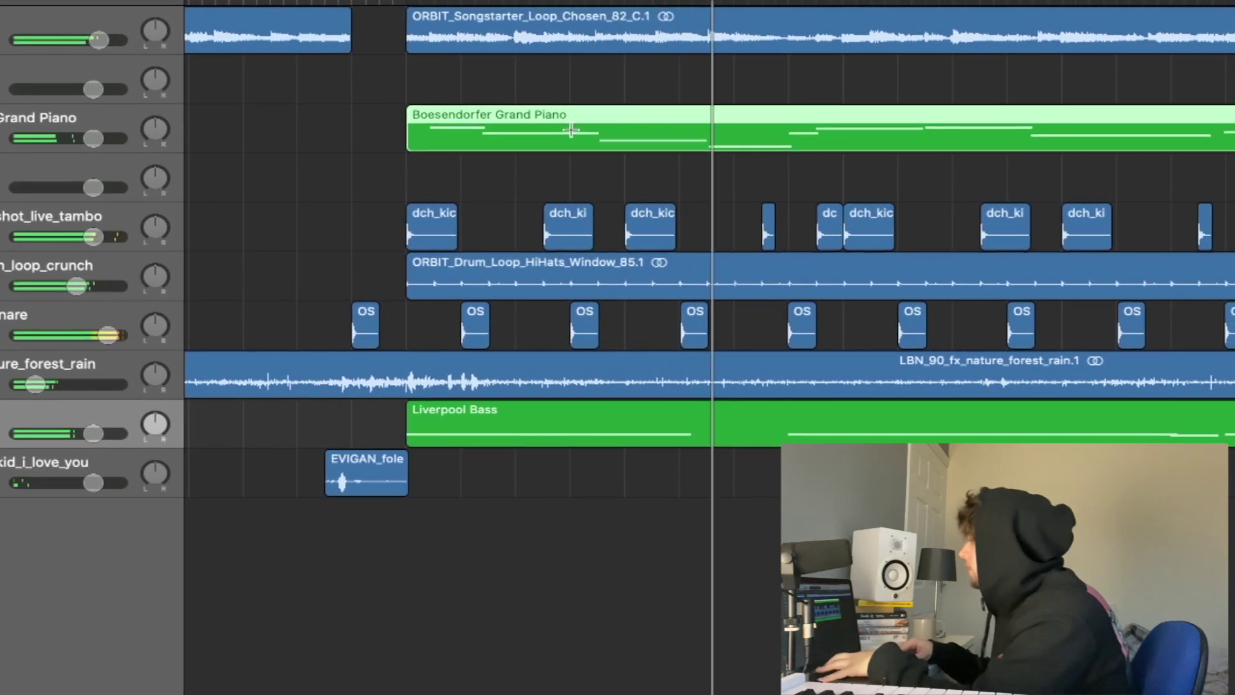
pyautogui.press('Delete')
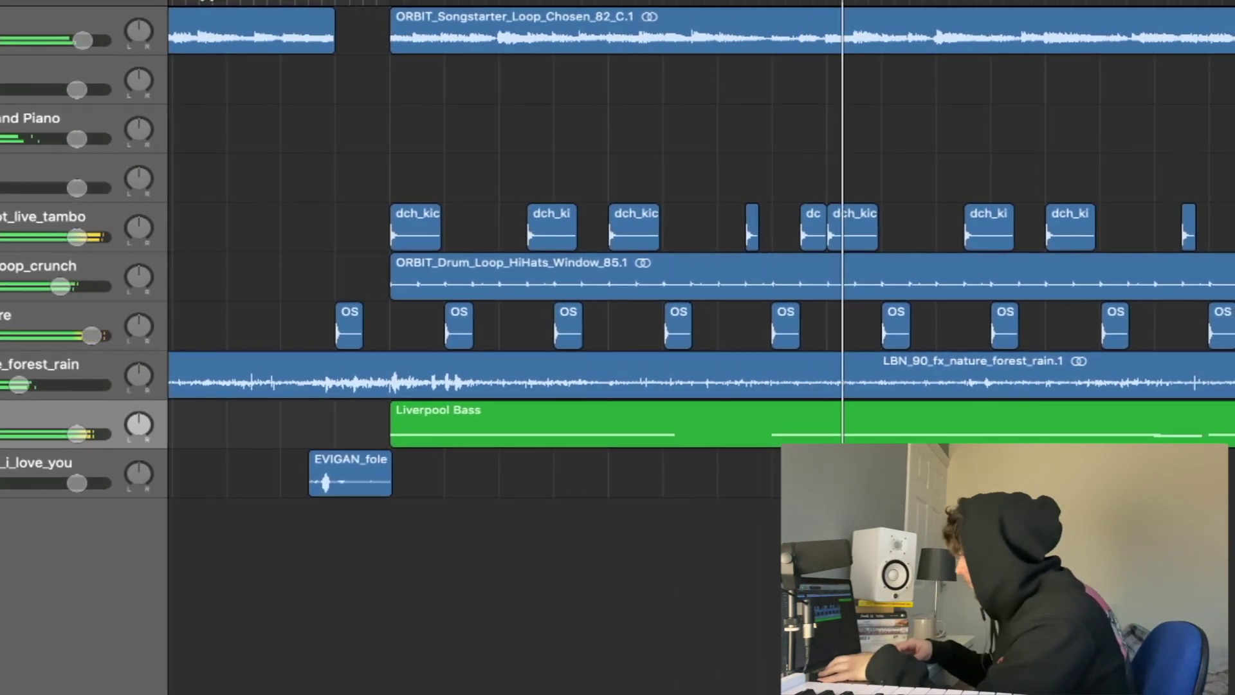
pyautogui.click(990, 430)
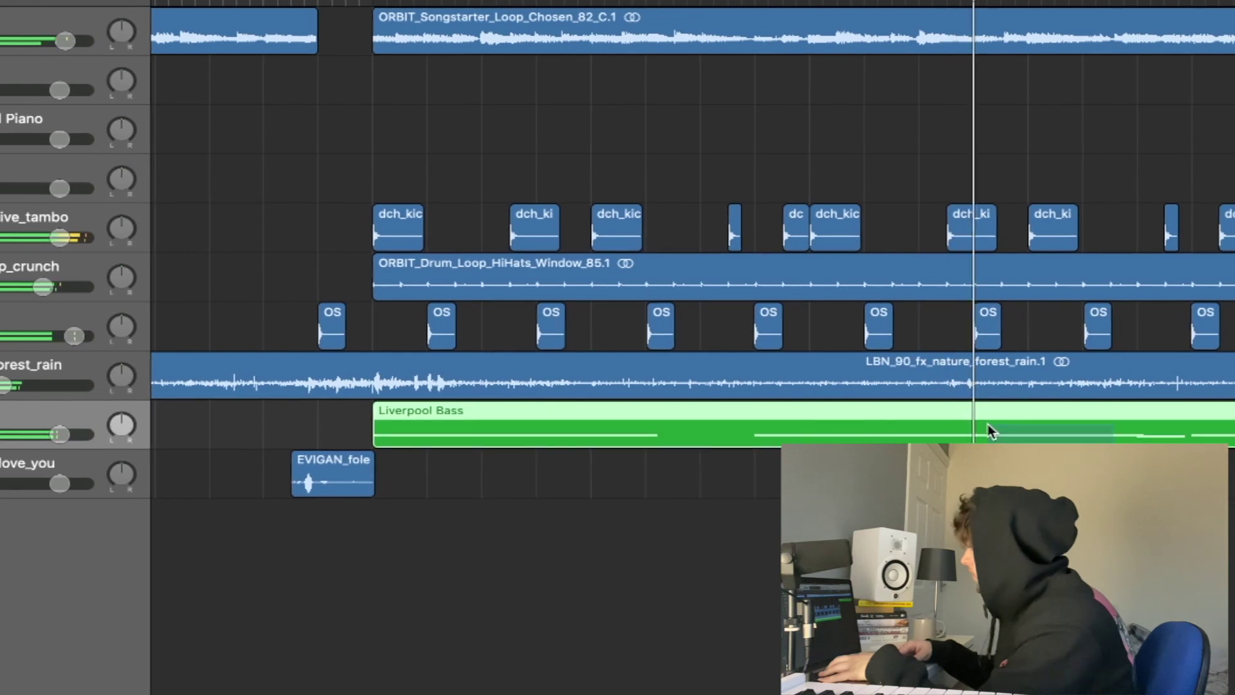